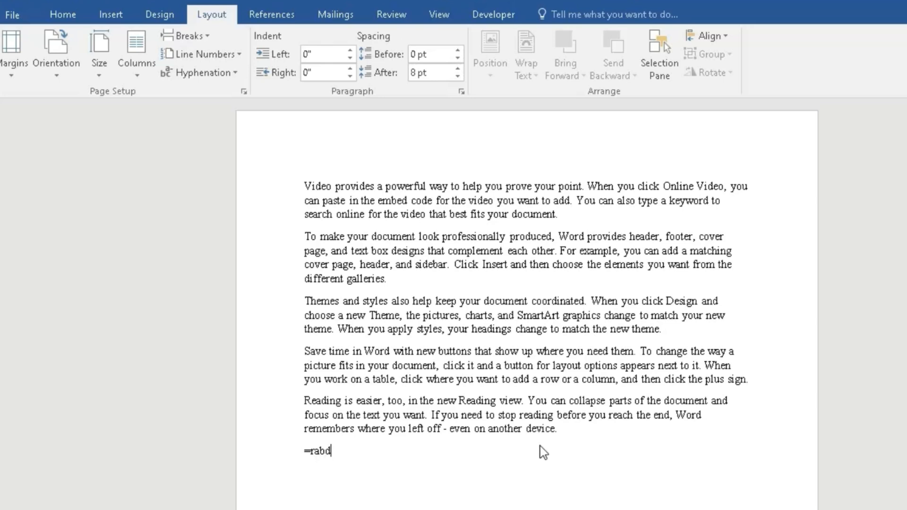
Generate five sample paragraphs of ten sentences each with =rand(5,10) below the existing text
type("nd(5,10)")
key("Return")
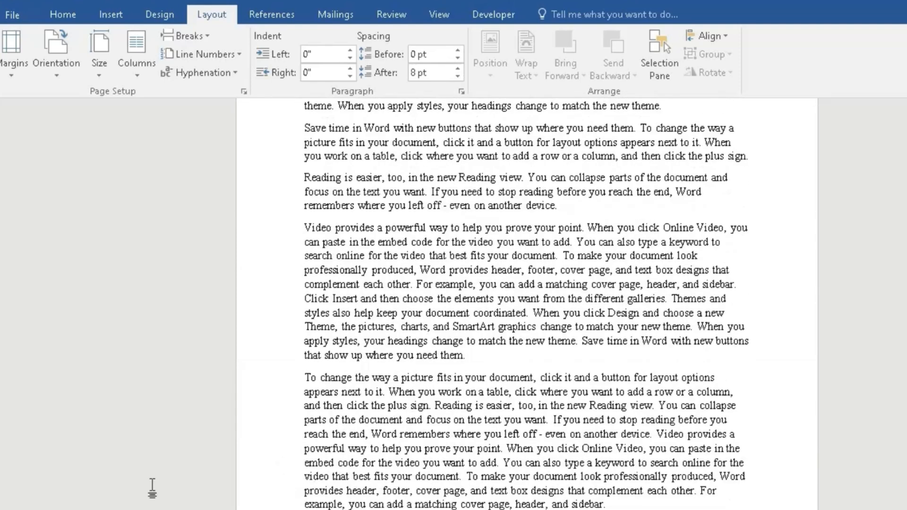
Insert a page break after the short paragraph ending "even on another device.", before the longer generated paragraphs
scroll(152, 488, "up", 2)
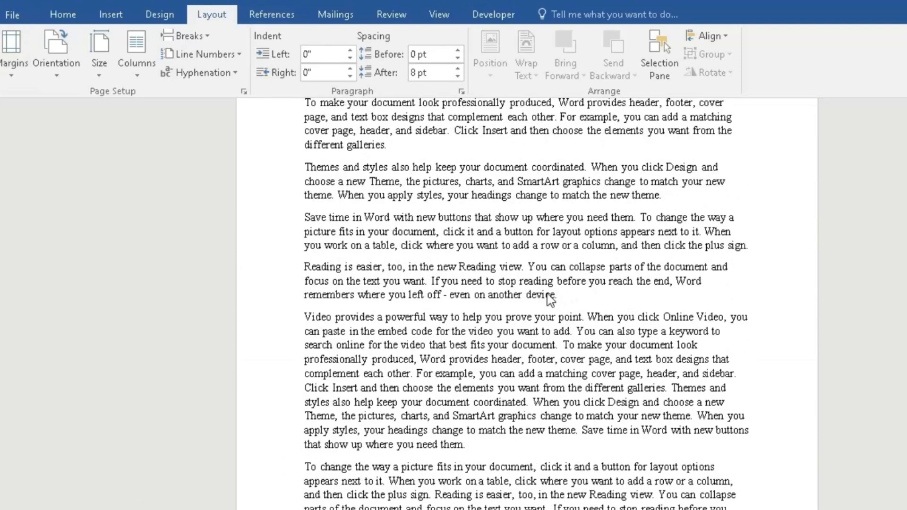
left_click(569, 294)
key("ctrl+Return")
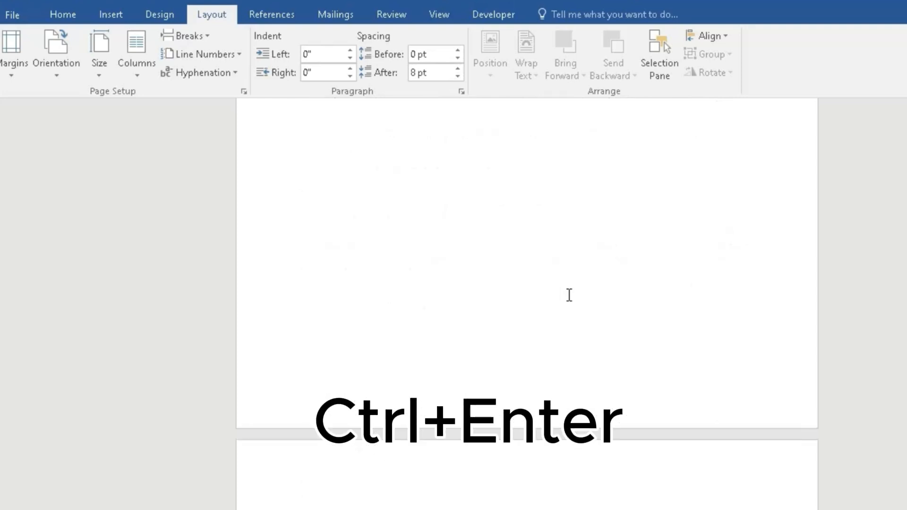
scroll(532, 302, "down", 3)
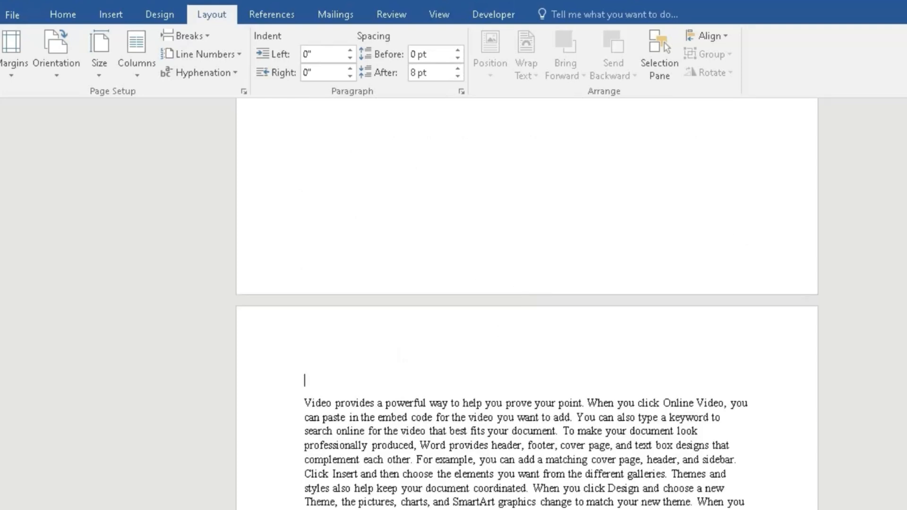
Consult the Part D — Breaks slide in PowerPoint and return to the Word document
left_click(841, 454)
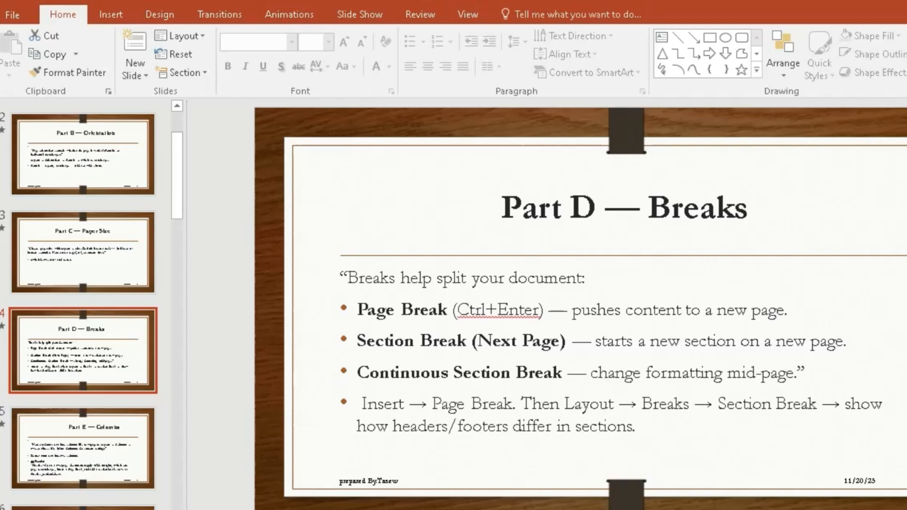
left_click(392, 477)
Insert a Next Page section break before the first paragraph of the document
scroll(458, 263, "up", 6)
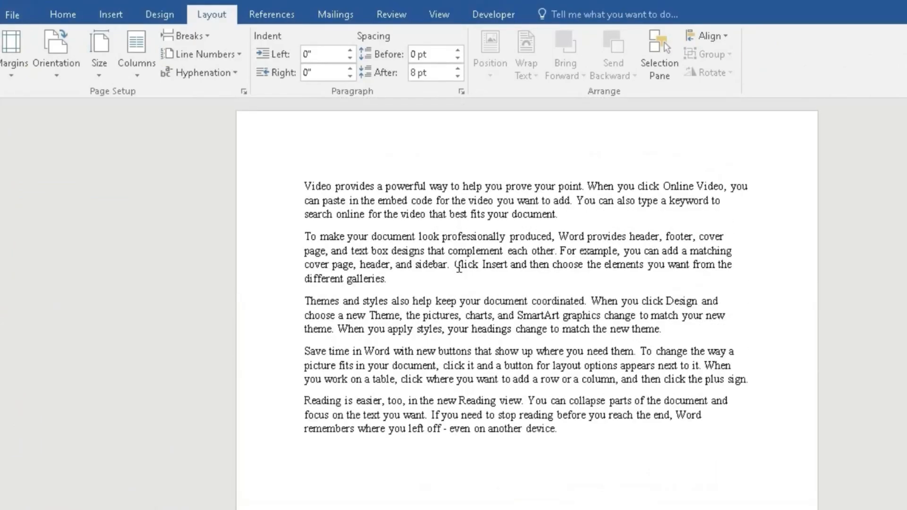
left_click(305, 185)
left_click(105, 19)
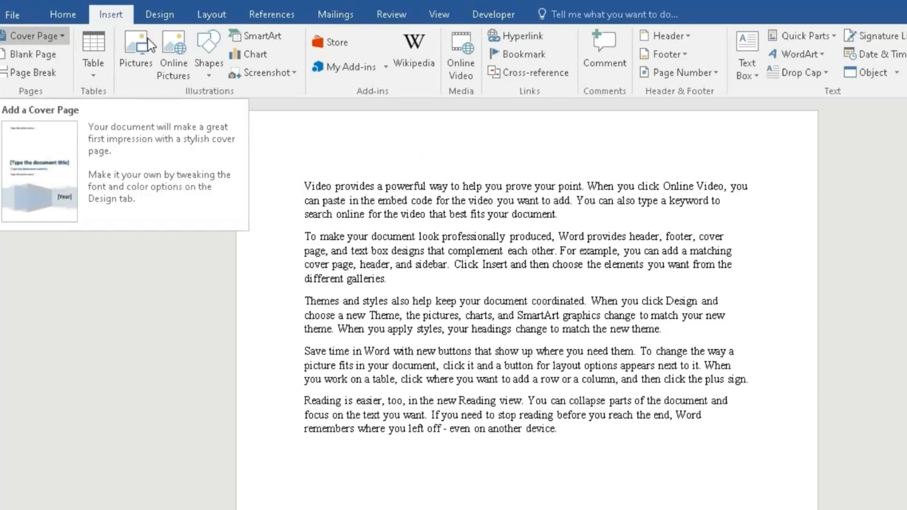
left_click(213, 18)
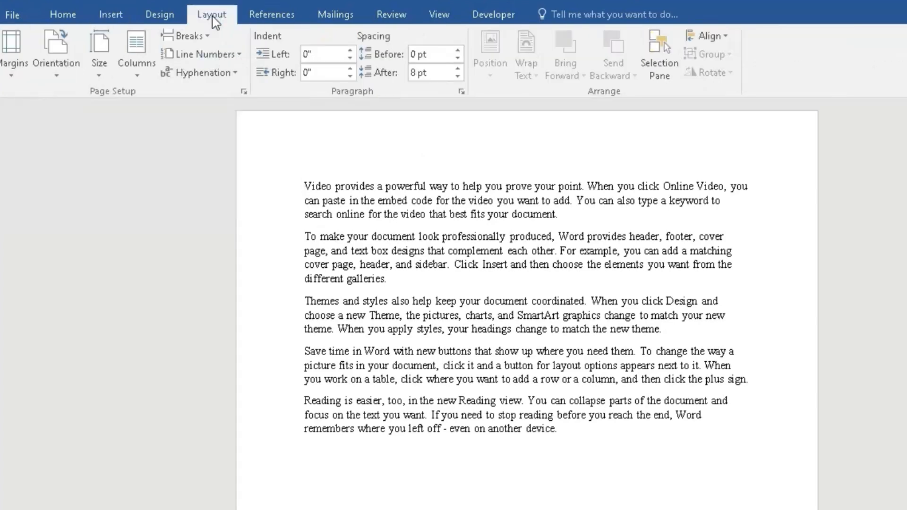
left_click(209, 36)
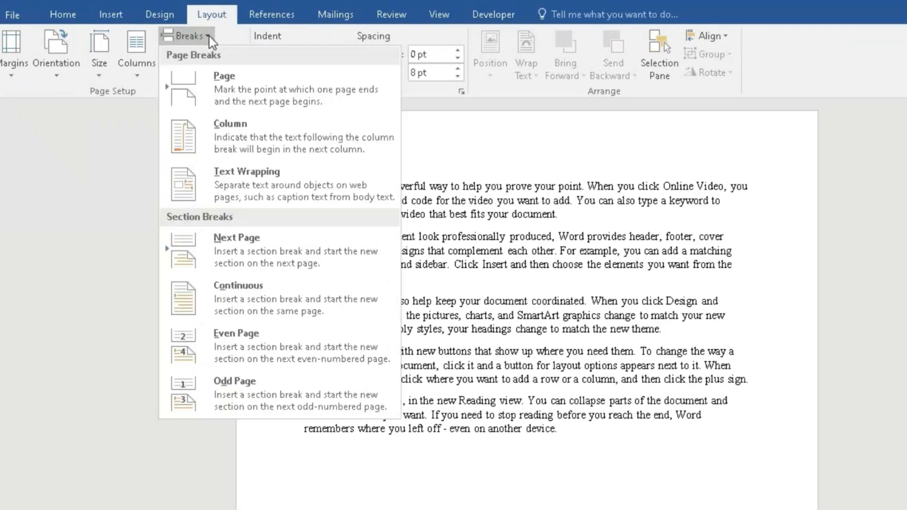
left_click(297, 242)
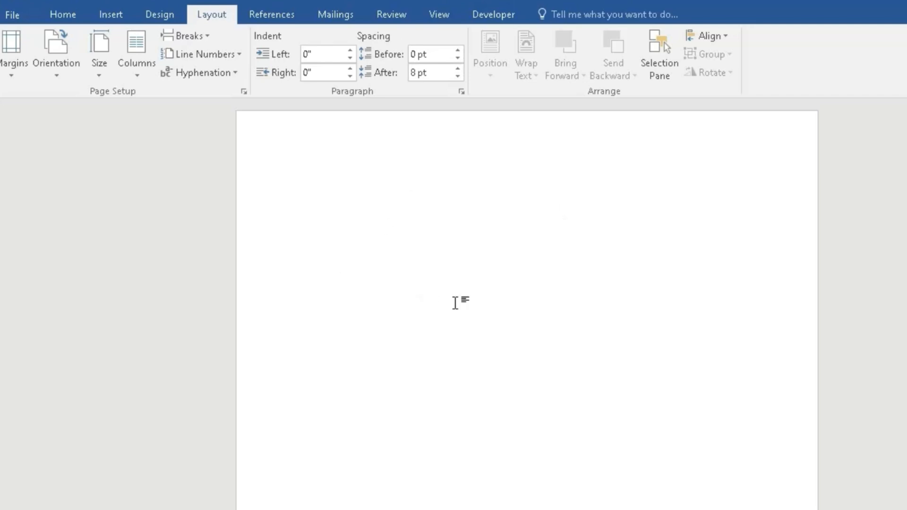
Open the header area, compare the header and footer labels of the sections, and return to the body text
scroll(396, 270, "down", 8)
scroll(468, 262, "up", 3)
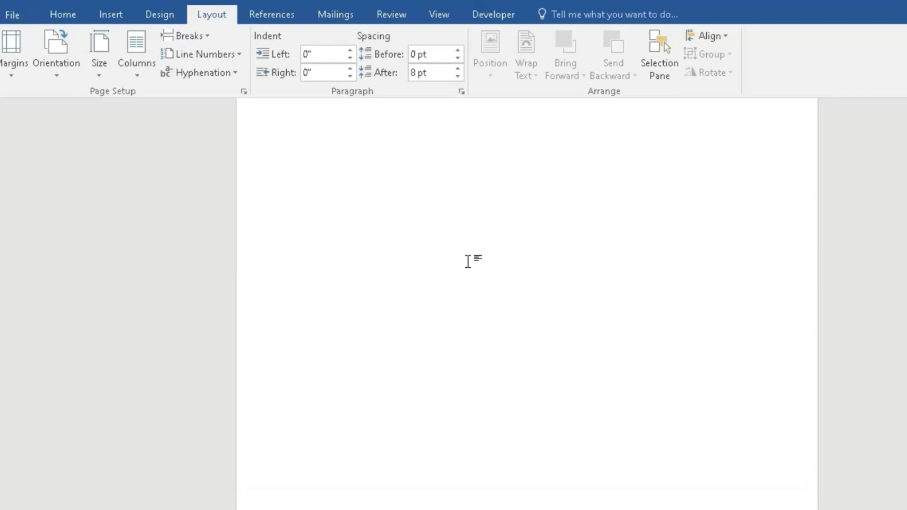
scroll(468, 261, "up", 1)
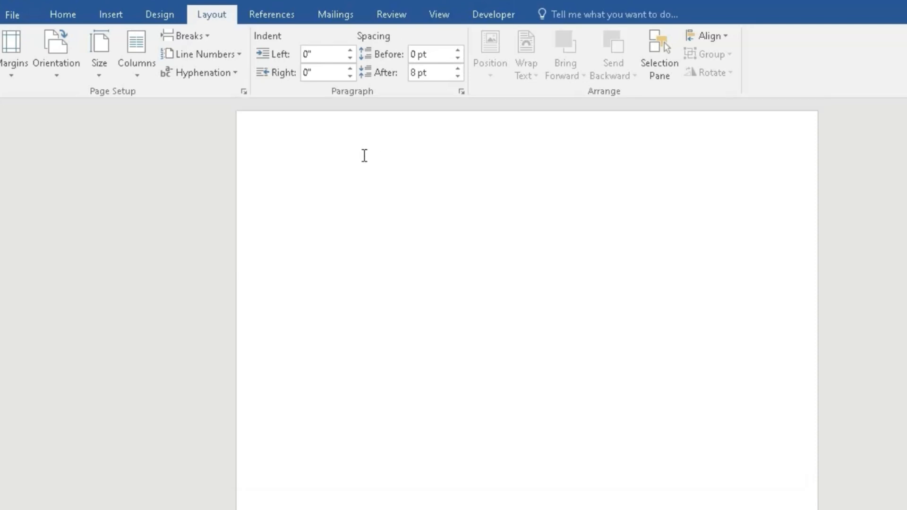
double_click(472, 124)
scroll(425, 257, "down", 10)
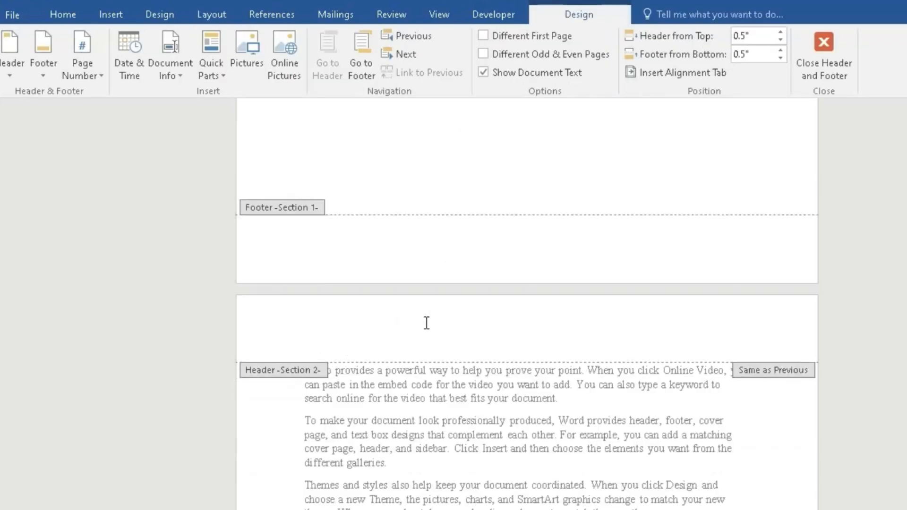
scroll(426, 324, "down", 3)
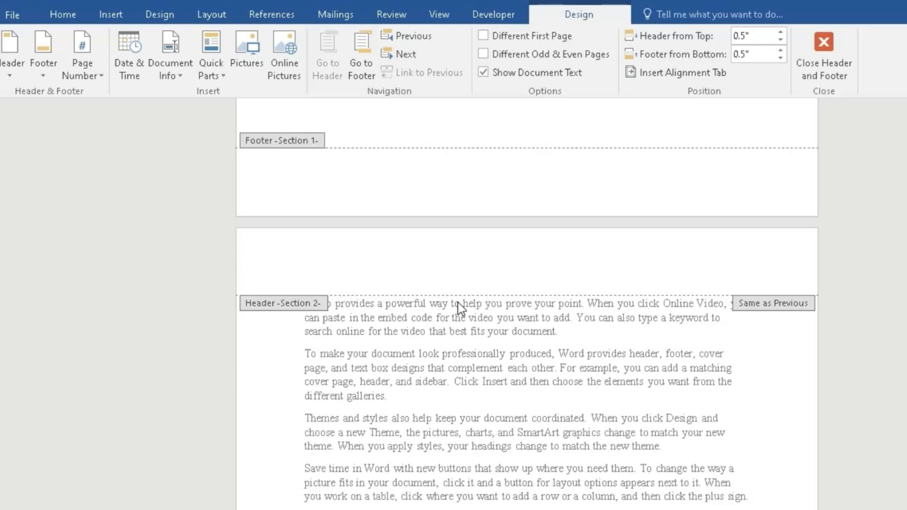
double_click(595, 477)
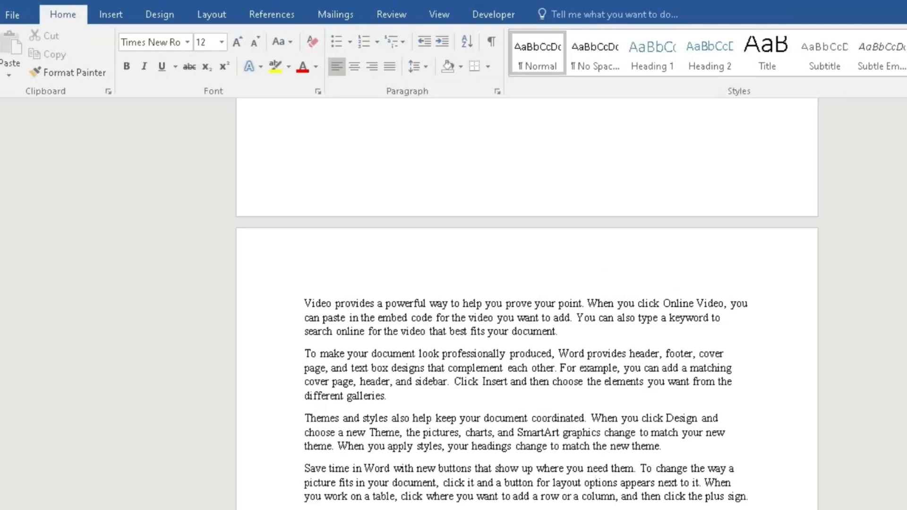
Reread the Breaks slide in PowerPoint and look through the Word document's pages around the existing breaks
left_click(708, 508)
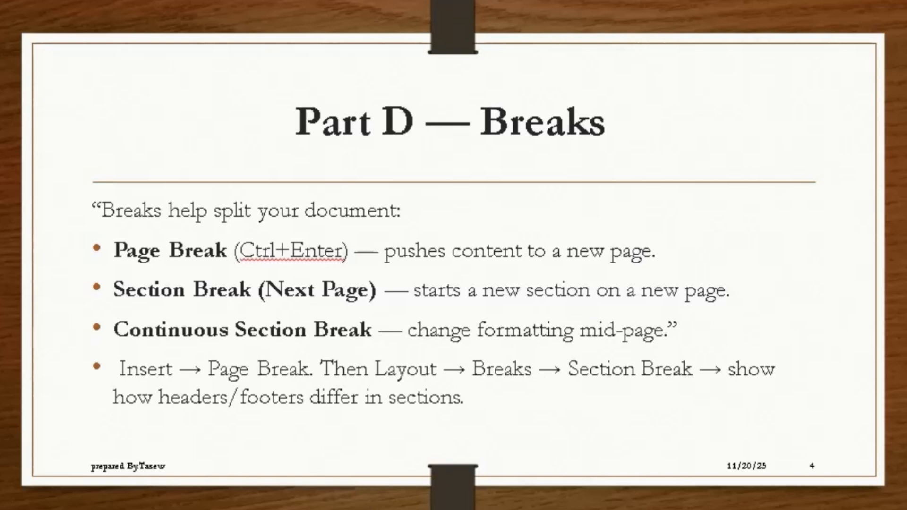
left_click(163, 503)
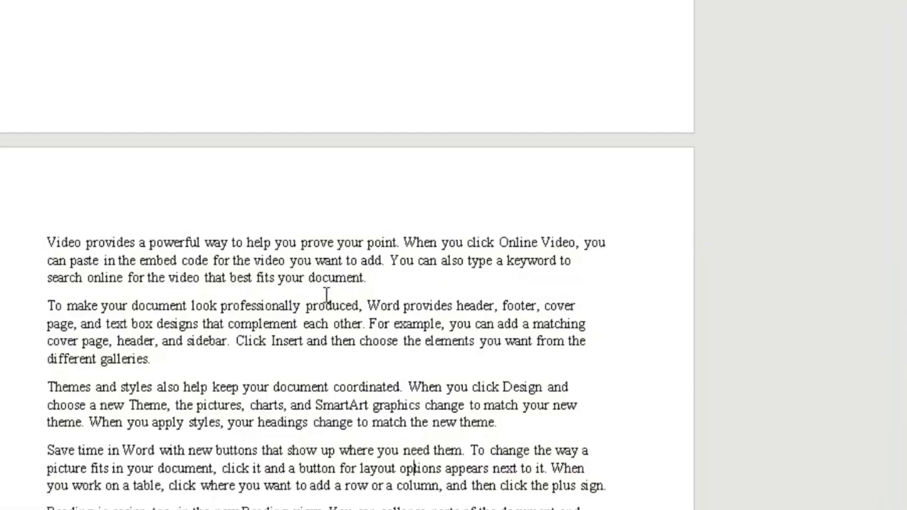
scroll(557, 372, "down", 10)
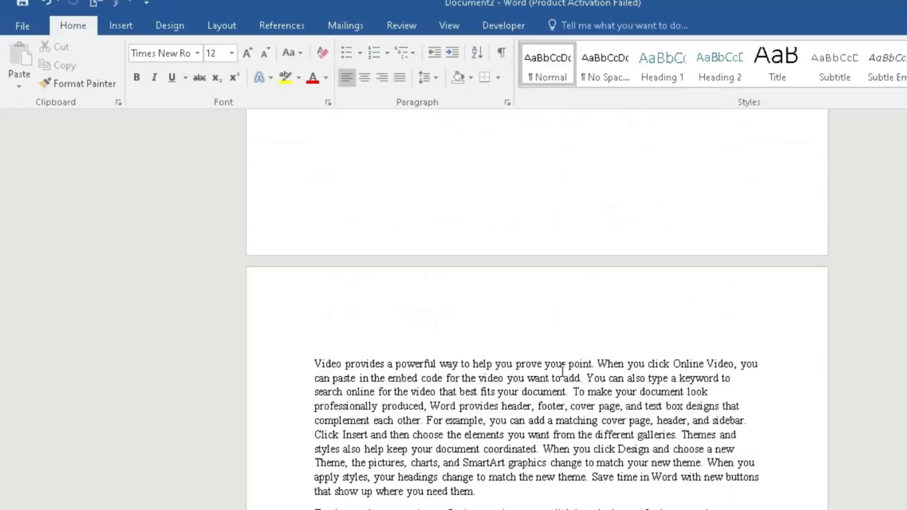
scroll(562, 372, "down", 7)
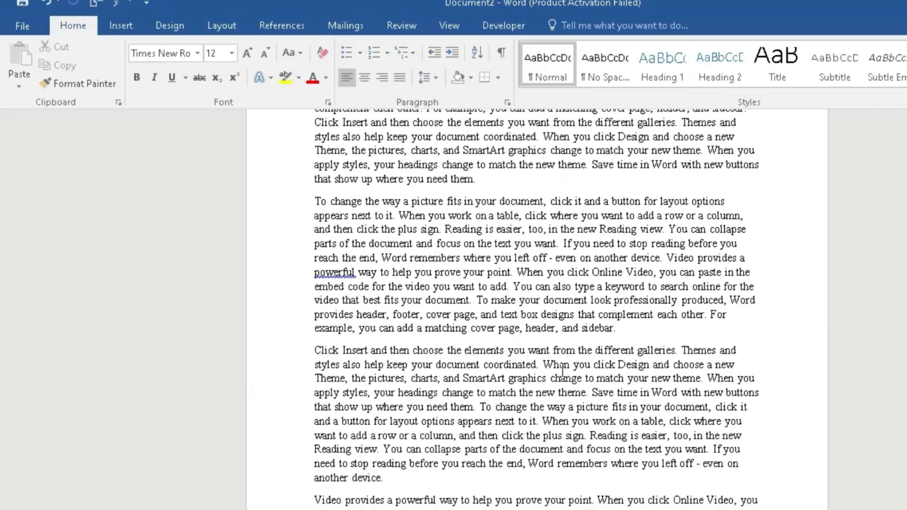
scroll(390, 409, "down", 10)
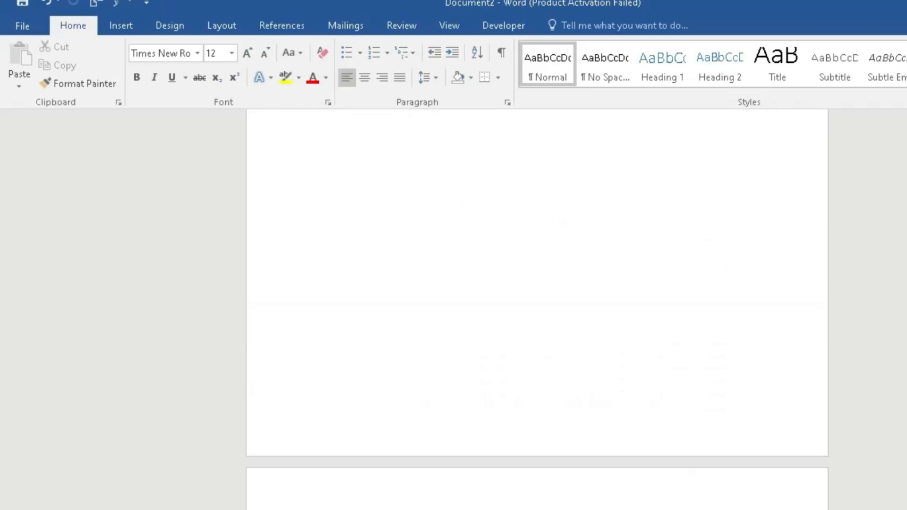
scroll(390, 409, "up", 10)
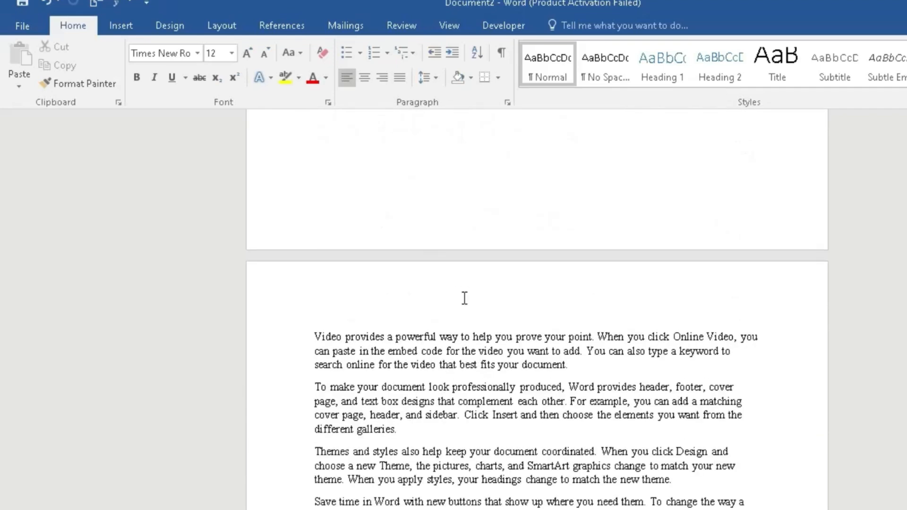
scroll(473, 289, "down", 7)
scroll(490, 302, "down", 10)
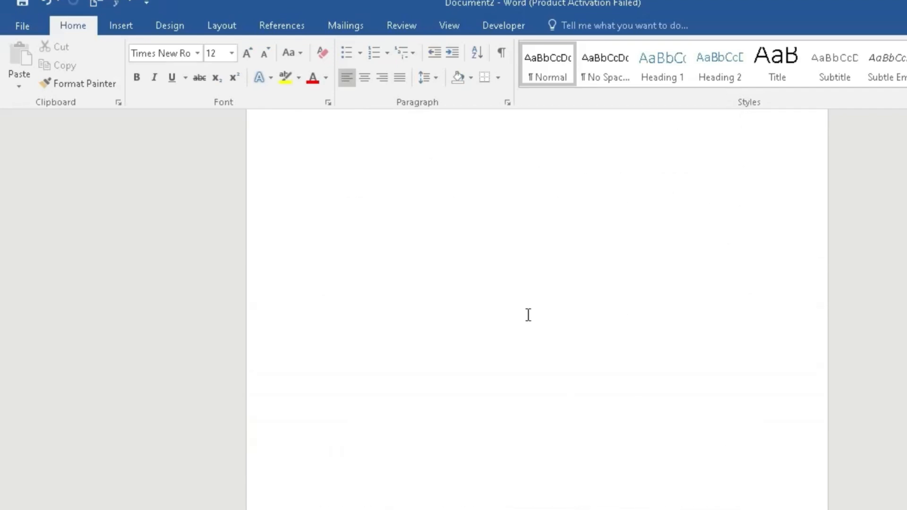
scroll(529, 314, "up", 9)
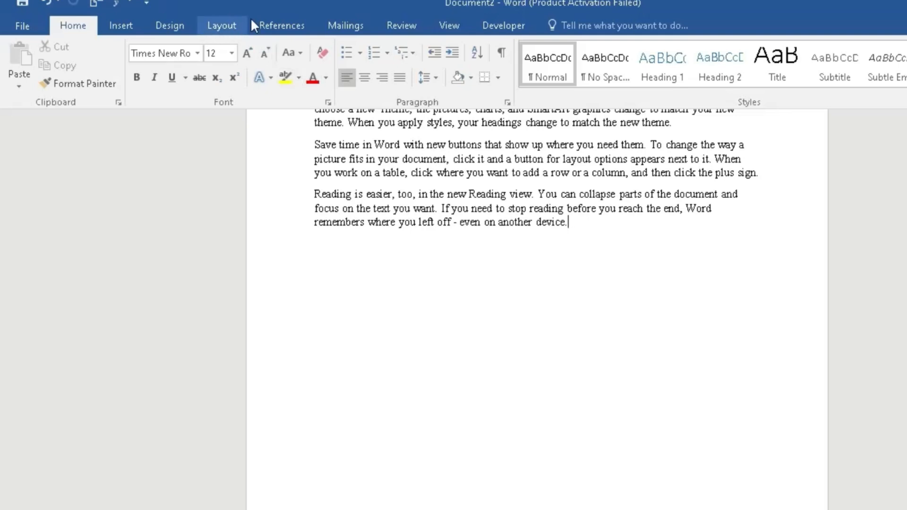
Insert a Next Page section break at the end of the short paragraph ending "even on another device."
left_click(222, 26)
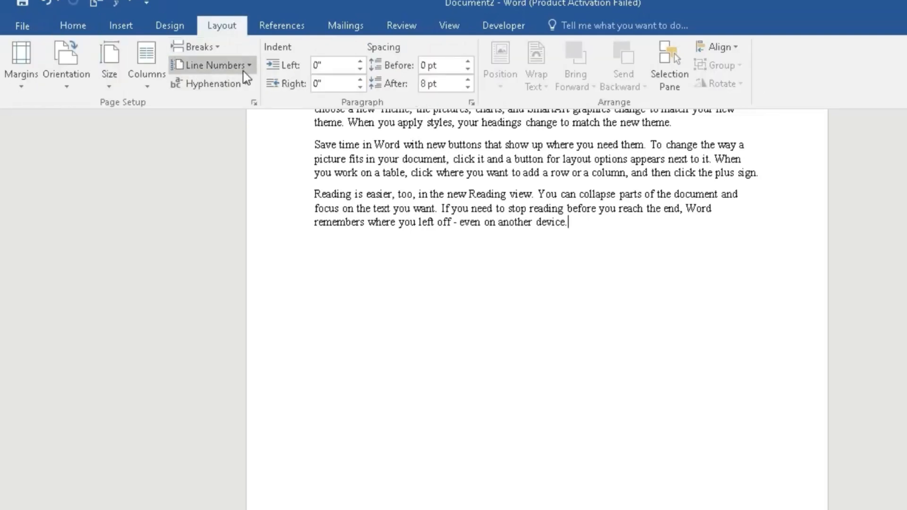
left_click(218, 48)
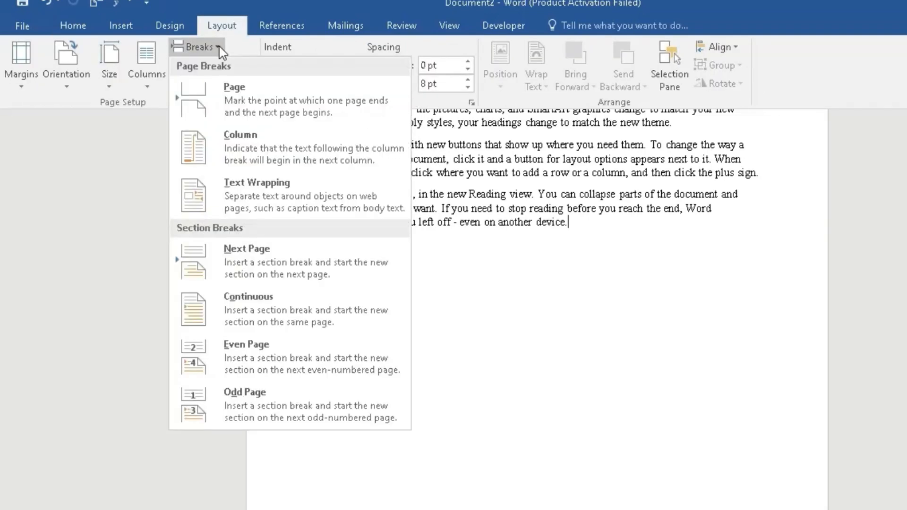
left_click(246, 262)
Insert a page break and a blank line above the first of the longer generated paragraphs
scroll(491, 294, "down", 5)
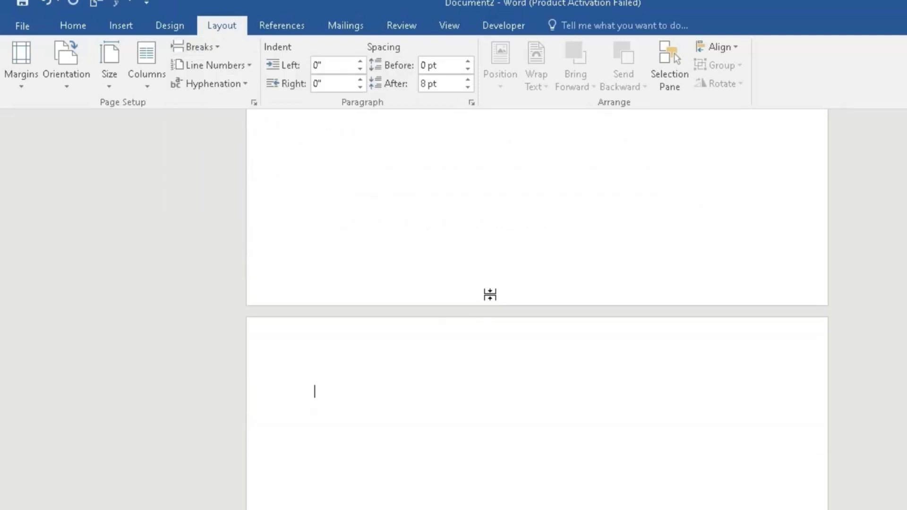
scroll(494, 296, "down", 10)
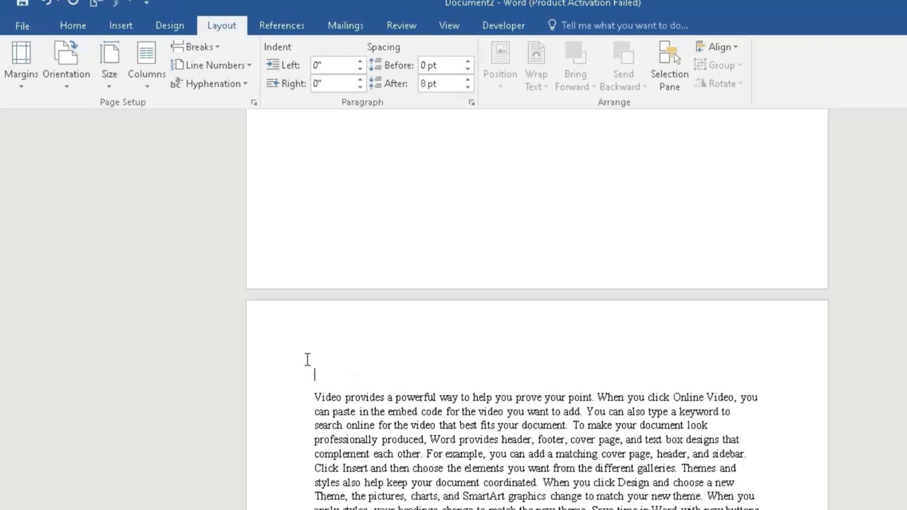
key("ctrl+Return")
key("Return")
Open the header above the longer generated paragraphs, check how the sections' headers relate, and return to the body text
scroll(374, 380, "up", 3)
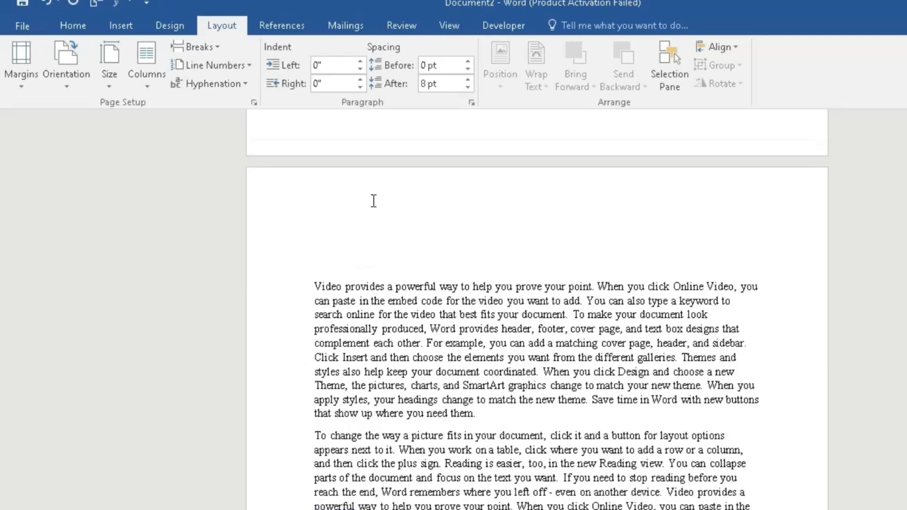
double_click(385, 181)
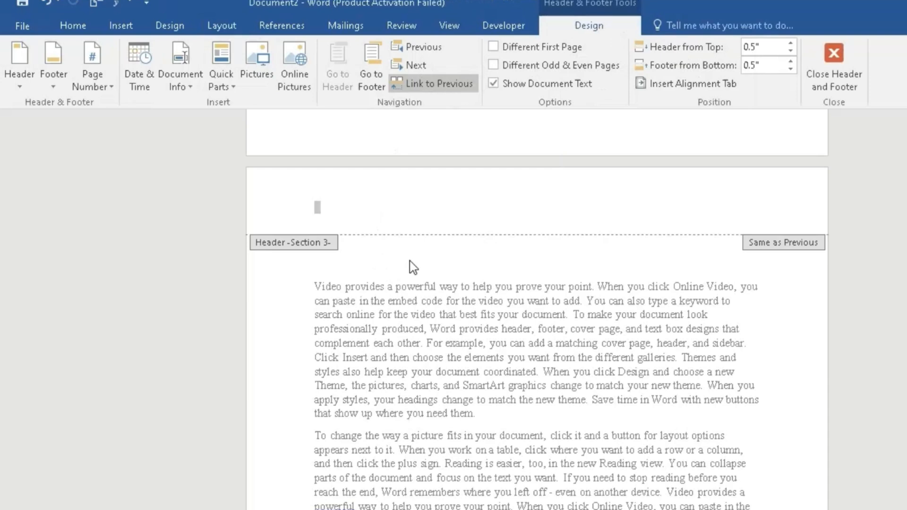
scroll(389, 184, "up", 10)
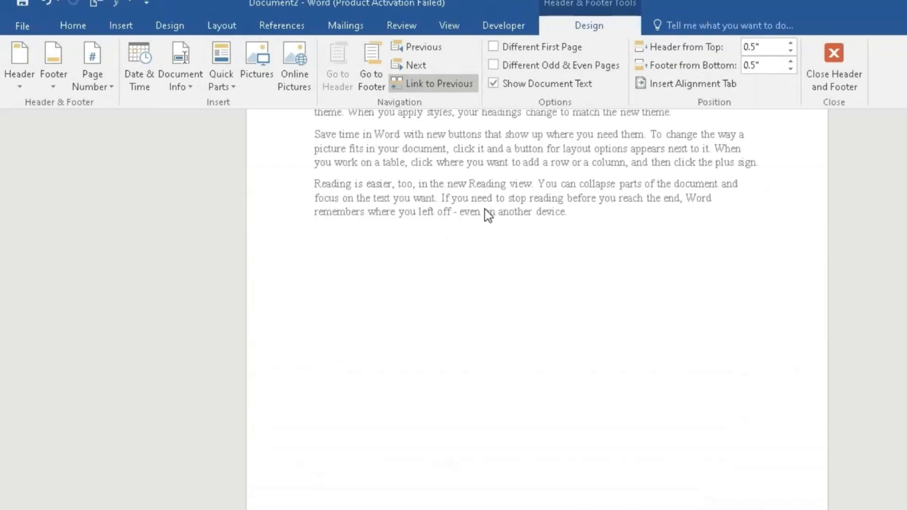
scroll(484, 209, "up", 3)
scroll(533, 245, "up", 2)
double_click(532, 244)
Review the pages on both sides of the breaks and recheck the Breaks slide in PowerPoint before returning to Word
scroll(515, 266, "down", 15)
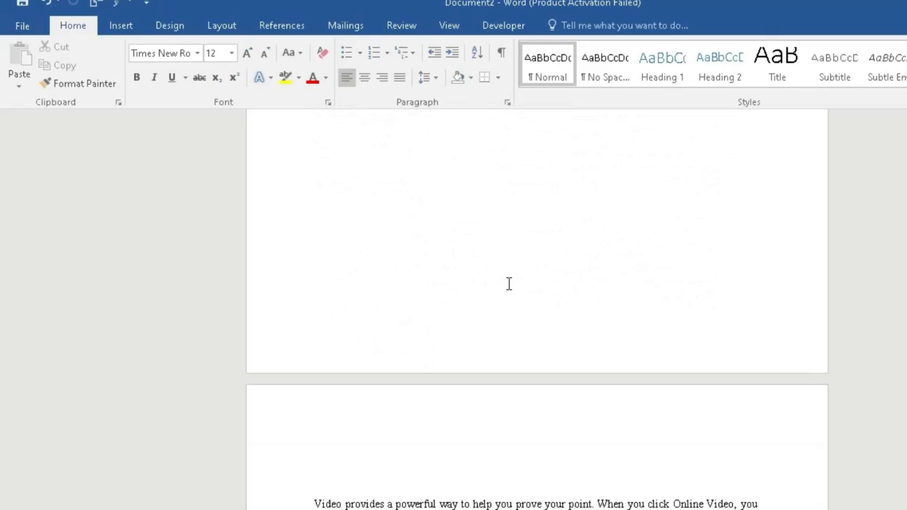
scroll(510, 284, "down", 3)
scroll(517, 243, "up", 5)
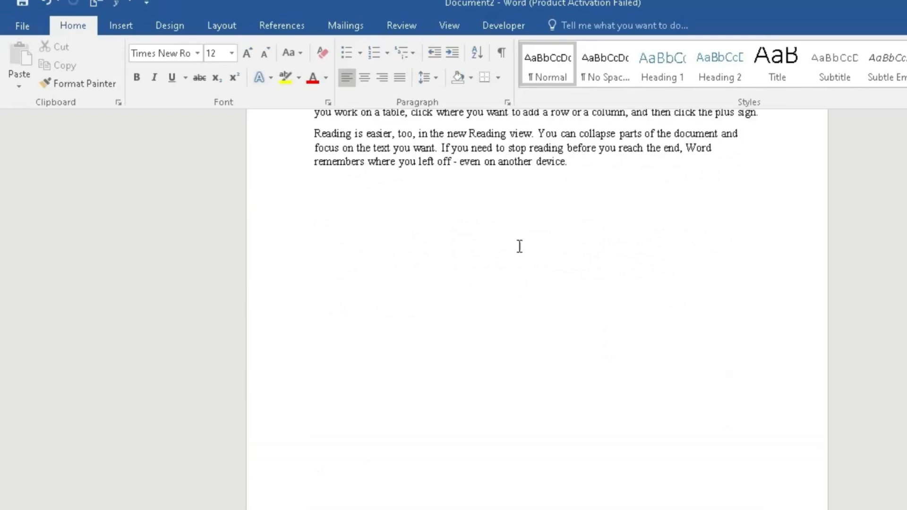
scroll(488, 203, "up", 3)
scroll(514, 268, "down", 3)
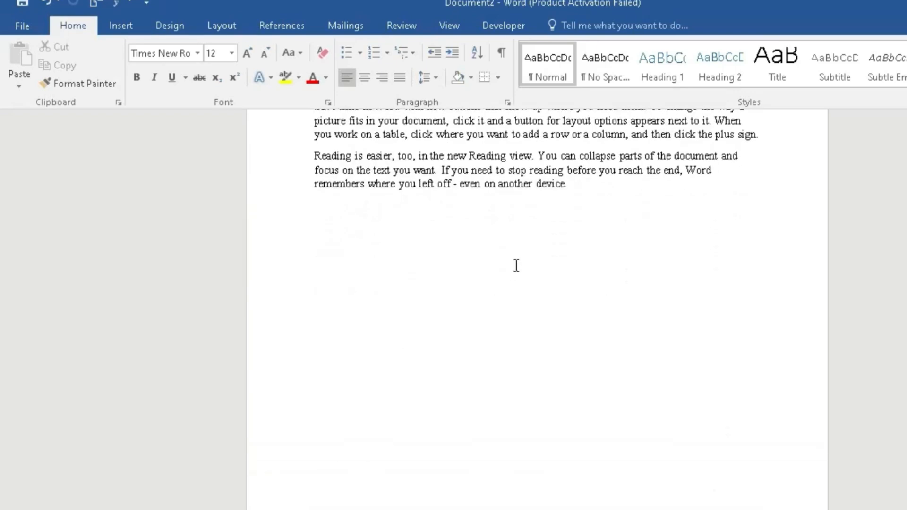
scroll(516, 265, "down", 3)
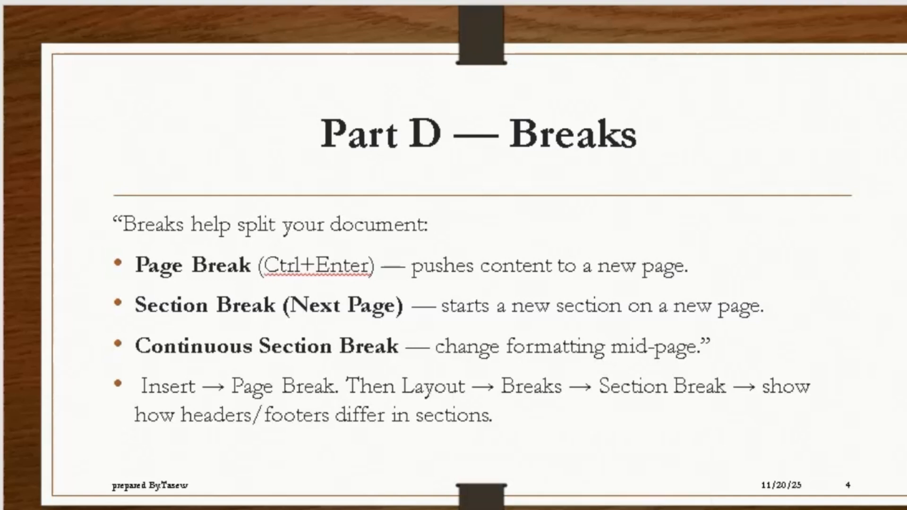
left_click(184, 472)
scroll(557, 394, "down", 6)
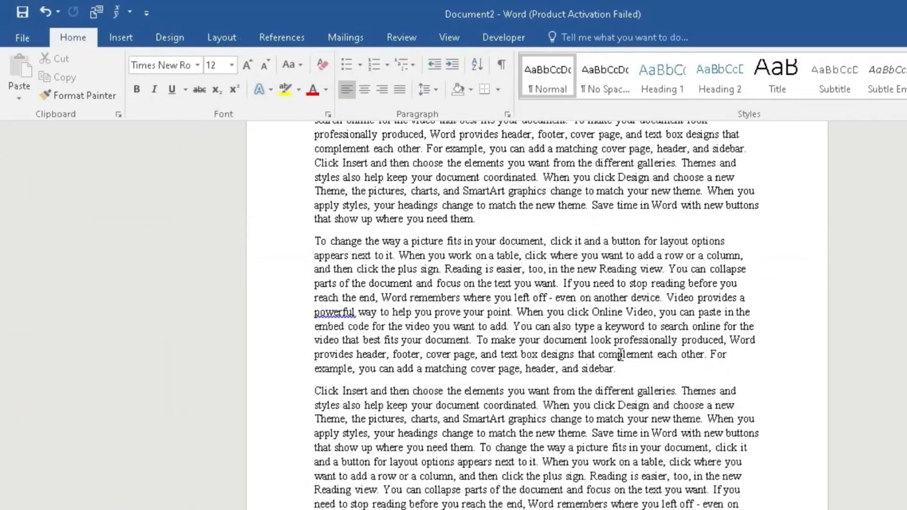
Insert a Continuous section break at the end of the paragraph ending "cover page, header, and sidebar."
left_click(627, 372)
left_click(220, 37)
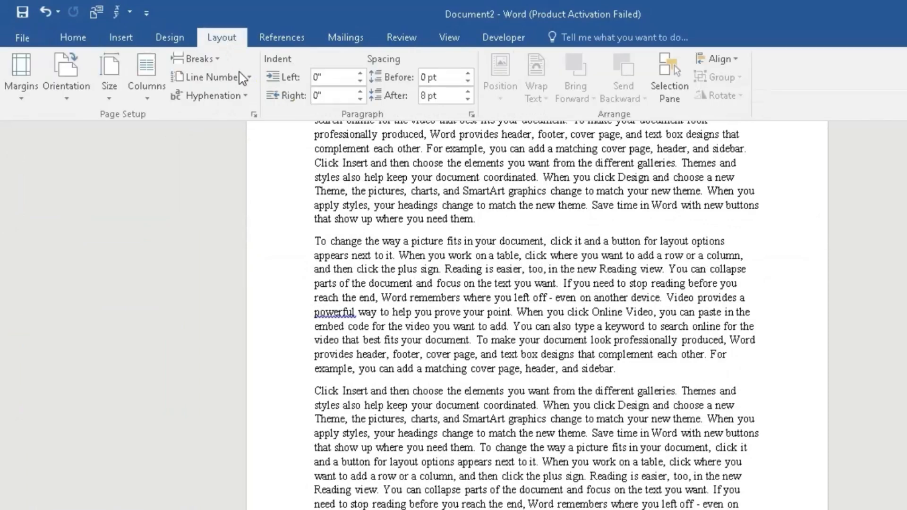
left_click(218, 60)
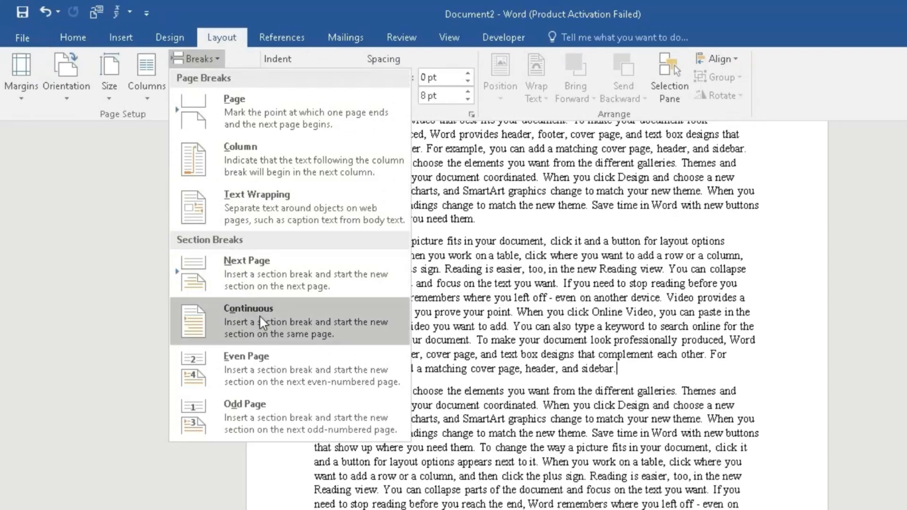
left_click(294, 310)
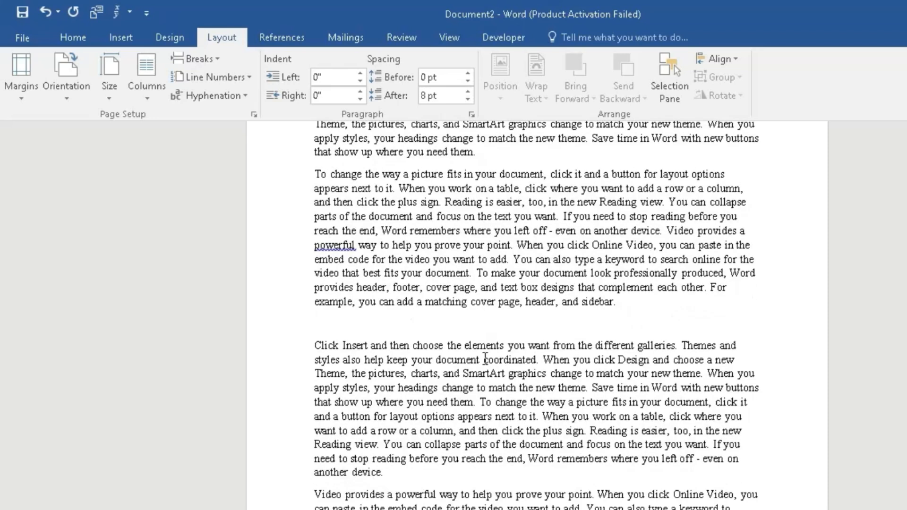
Try to indent the blank line above the paragraph beginning "Click Insert and then choose" by one tab stop
double_click(423, 359)
left_click(350, 323)
key("Tab")
scroll(415, 430, "down", 3)
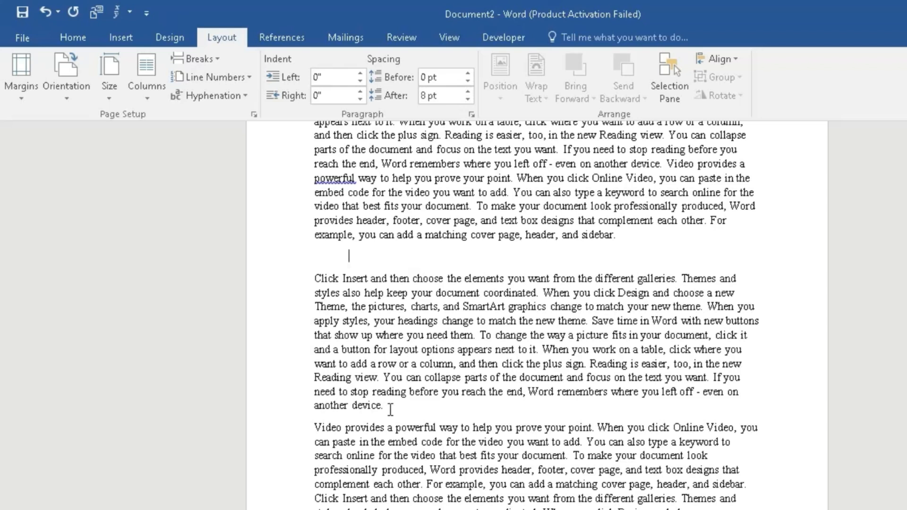
scroll(391, 410, "down", 3)
scroll(304, 401, "up", 3)
Set Landscape orientation for the text from "Click Insert and then choose" into the following "Video provides" paragraph
left_click_drag(318, 274, 709, 508)
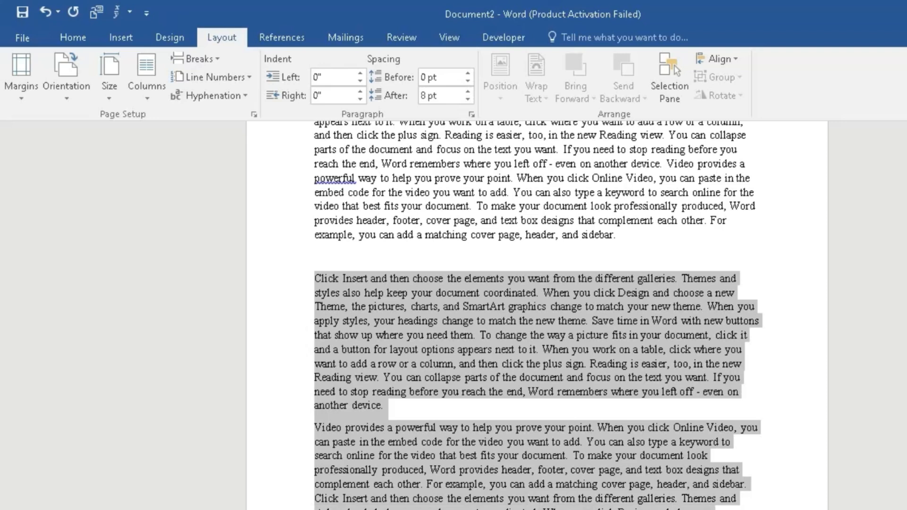
left_click(74, 95)
left_click(99, 158)
Review the pages around the landscape text and switch to the Breaks slide of margin.pptx in PowerPoint
scroll(495, 339, "down", 4)
scroll(680, 399, "down", 3)
scroll(685, 359, "up", 4)
scroll(682, 352, "up", 20)
scroll(522, 289, "up", 4)
scroll(619, 270, "down", 20)
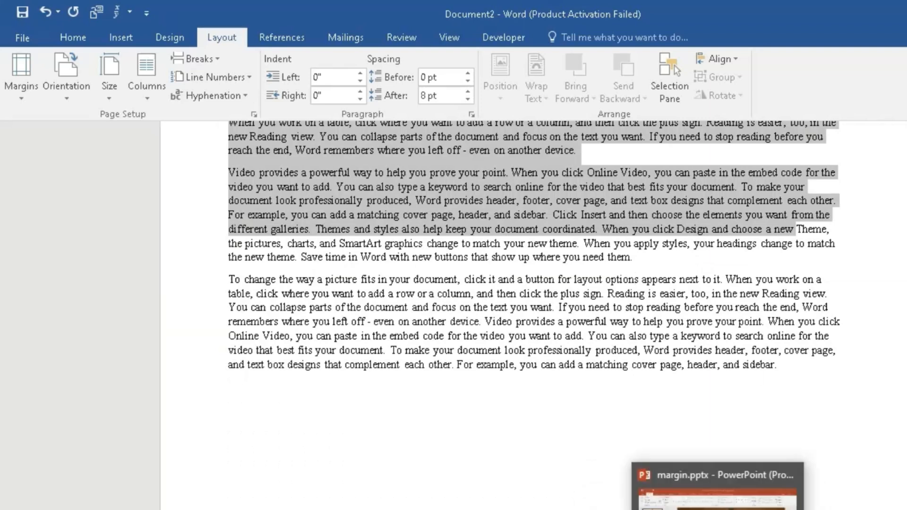
left_click(736, 509)
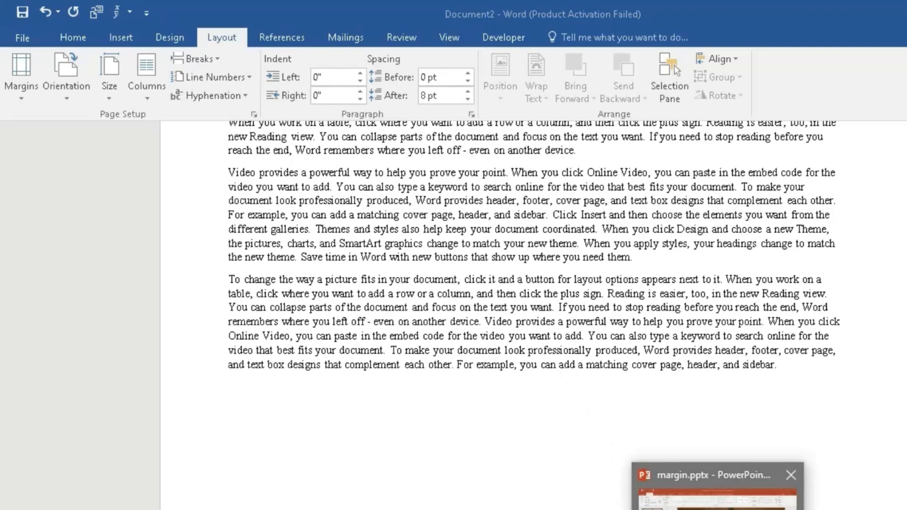
left_click(720, 509)
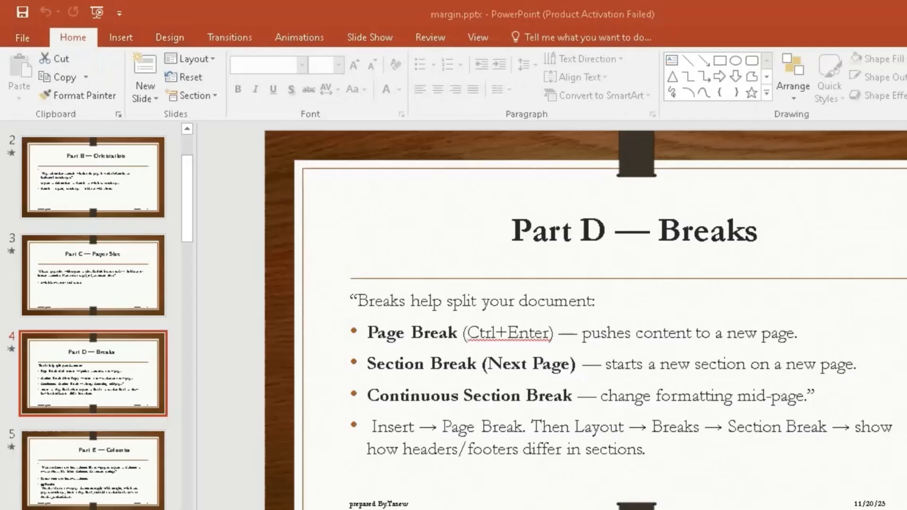
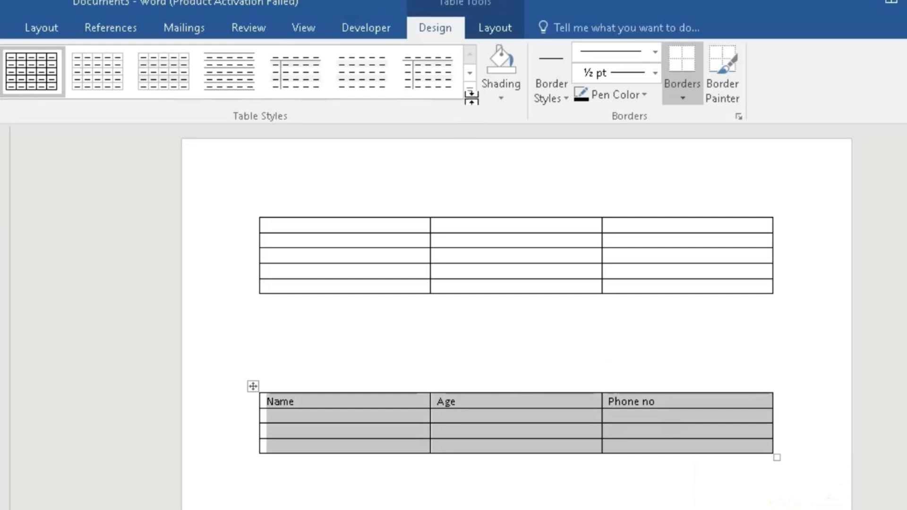
Preview the shading colours on the Name, Age, Phone no table and choose the gold double-line border style without painting any borders
left_click(502, 98)
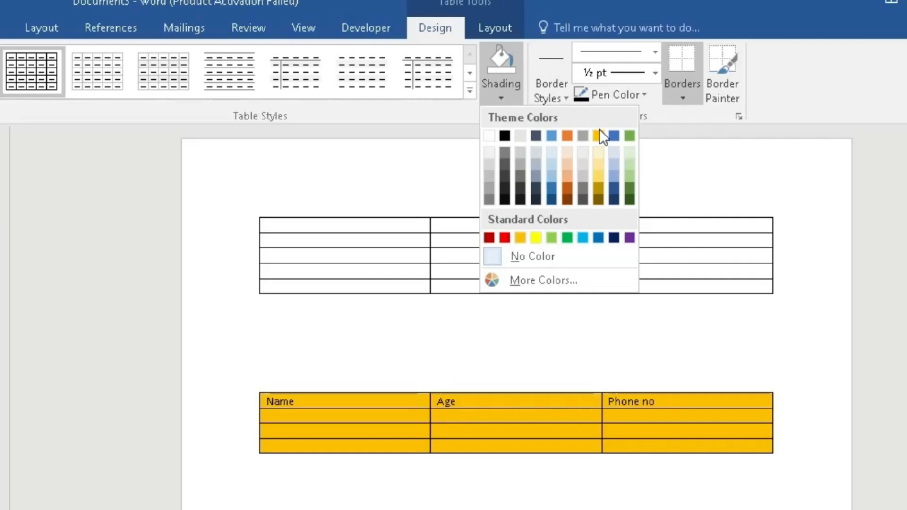
left_click(443, 129)
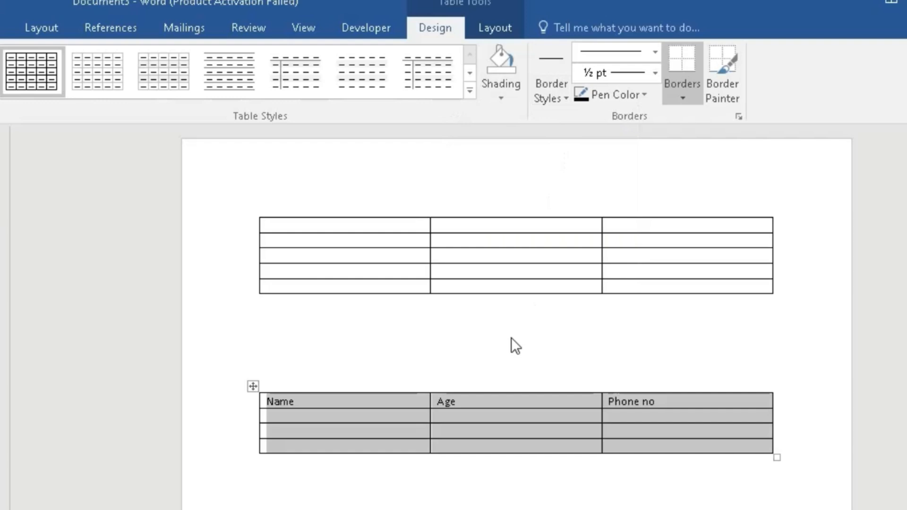
left_click(565, 98)
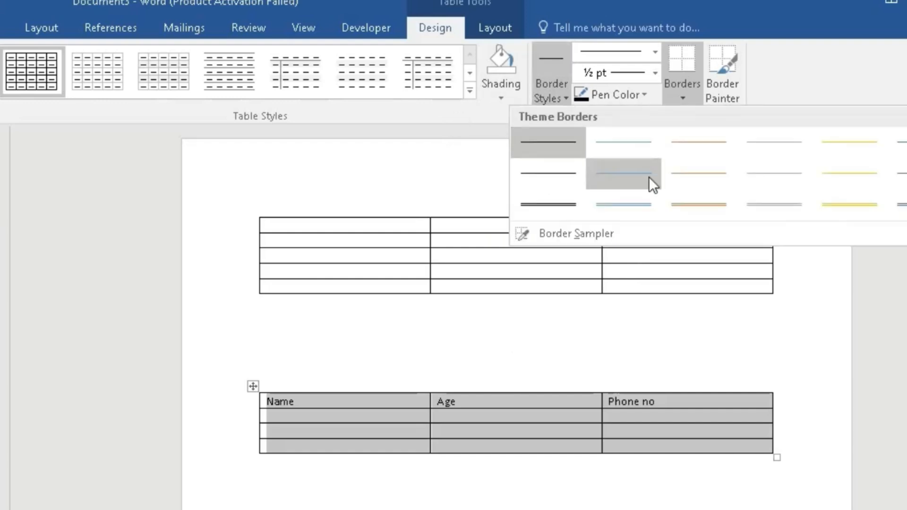
left_click(850, 208)
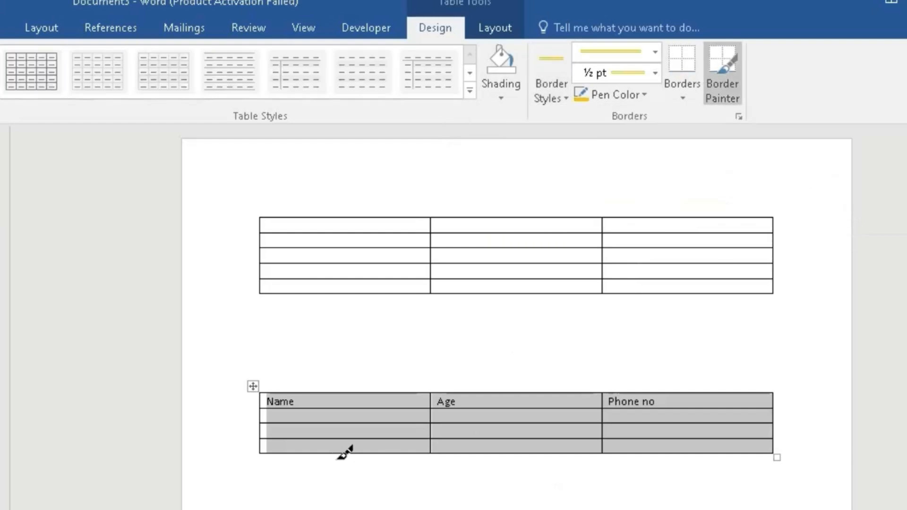
key("Escape")
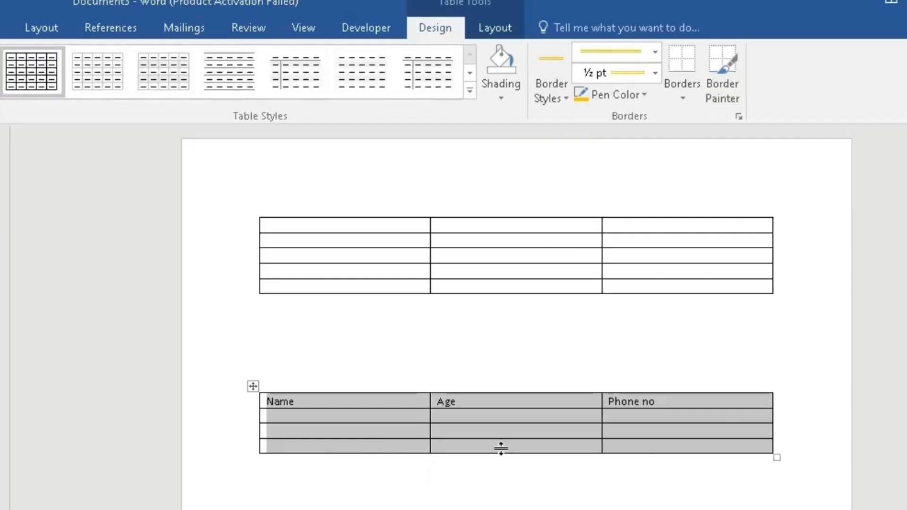
Set the border pen colour to Automatic and leave the border painter
left_click(523, 447)
left_click(486, 363)
left_click_drag(384, 400, 700, 447)
left_click(562, 97)
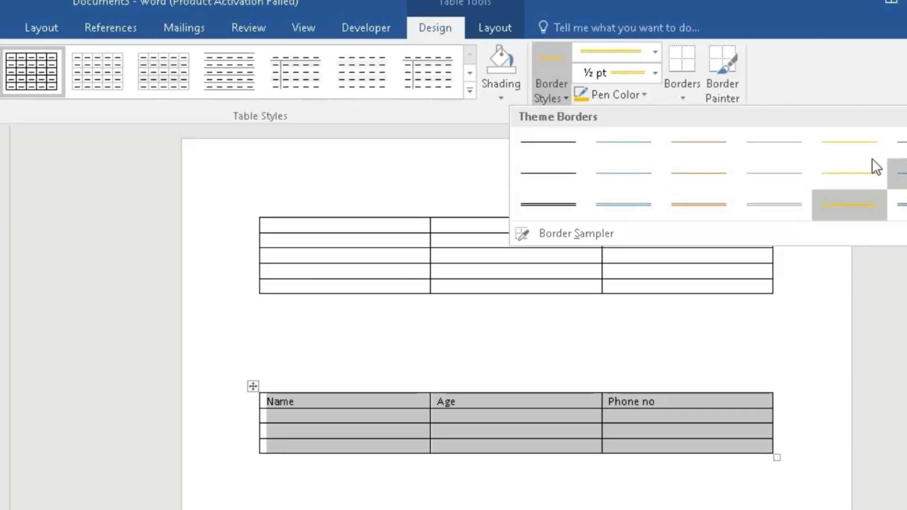
left_click(645, 95)
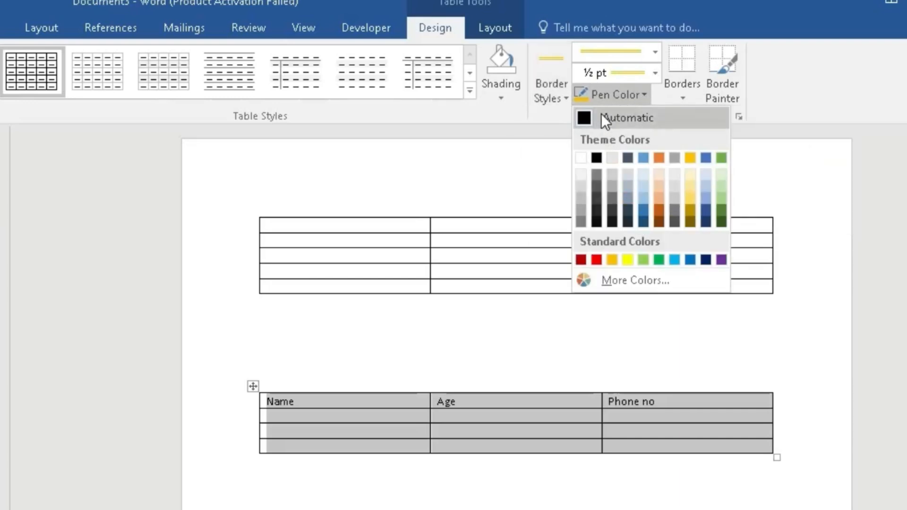
left_click(602, 117)
key("Escape")
left_click(602, 390)
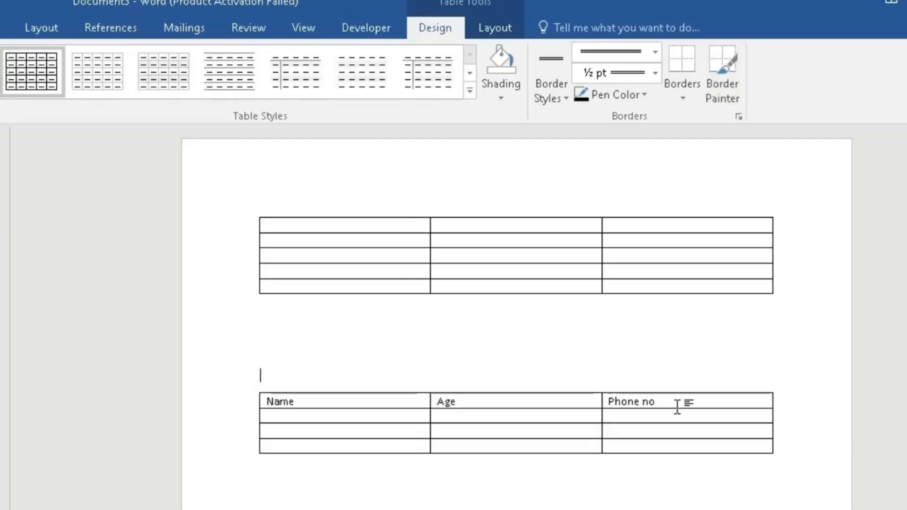
Try applying All Borders with the black double line to the third-row cell under Phone no, and undo it
left_click(710, 432)
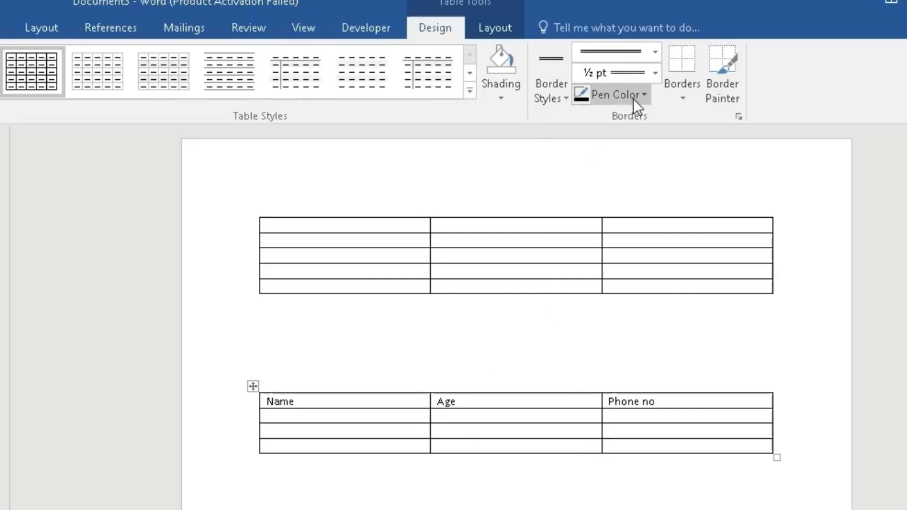
left_click(681, 101)
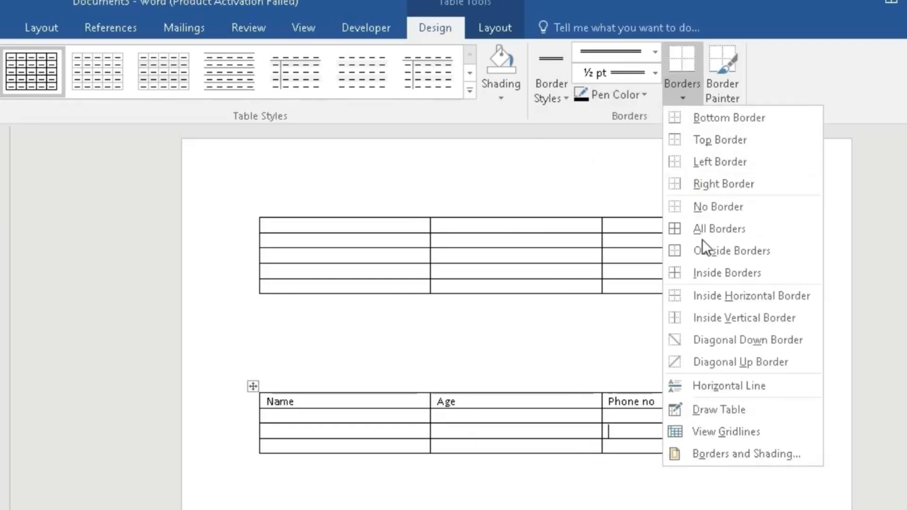
left_click(713, 231)
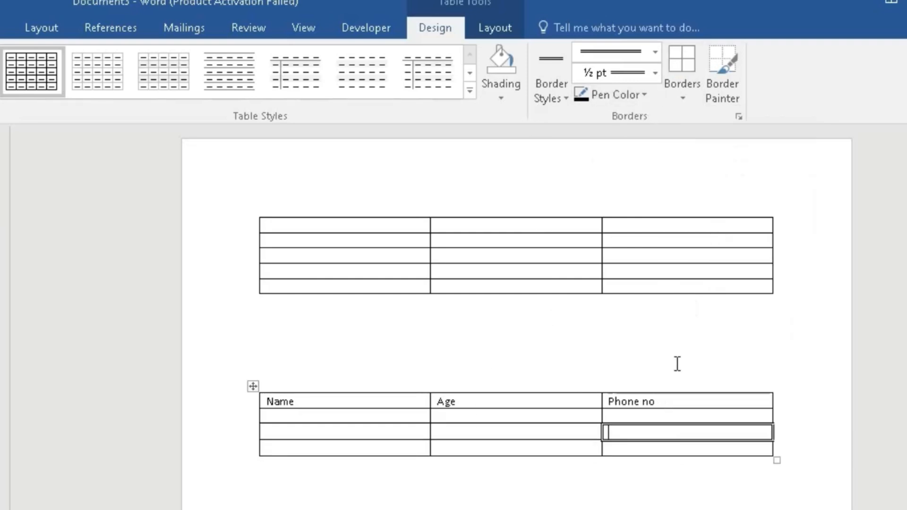
left_click(684, 473)
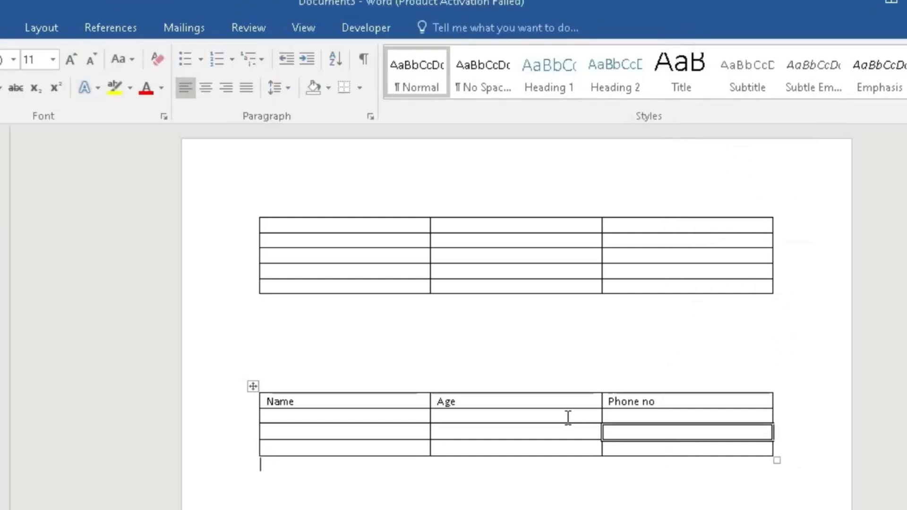
key("ctrl+z")
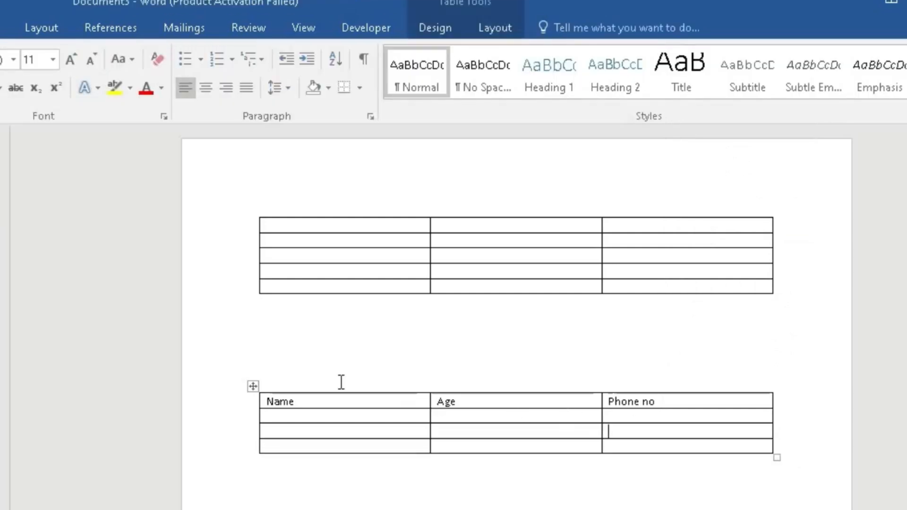
Review the border options and the table layout tools with the whole Name, Age, Phone no table selected
left_click_drag(364, 407, 656, 444)
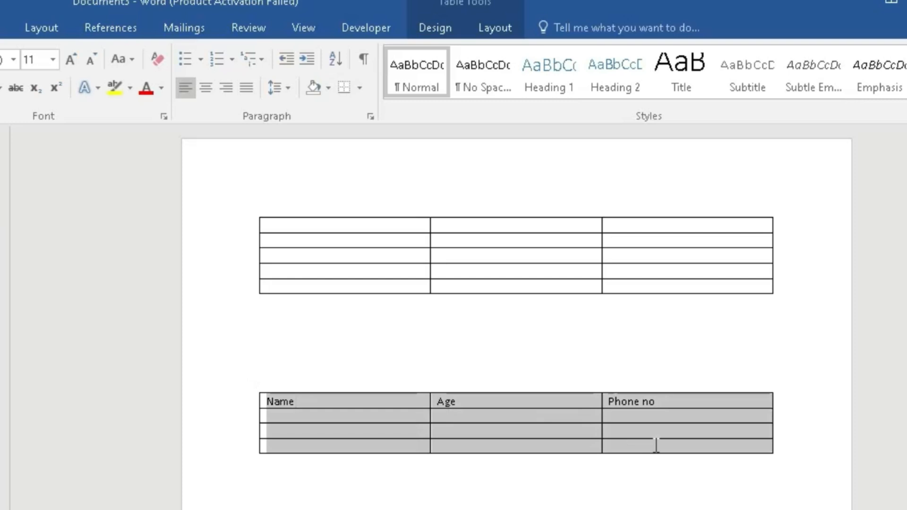
left_click(435, 28)
left_click(684, 89)
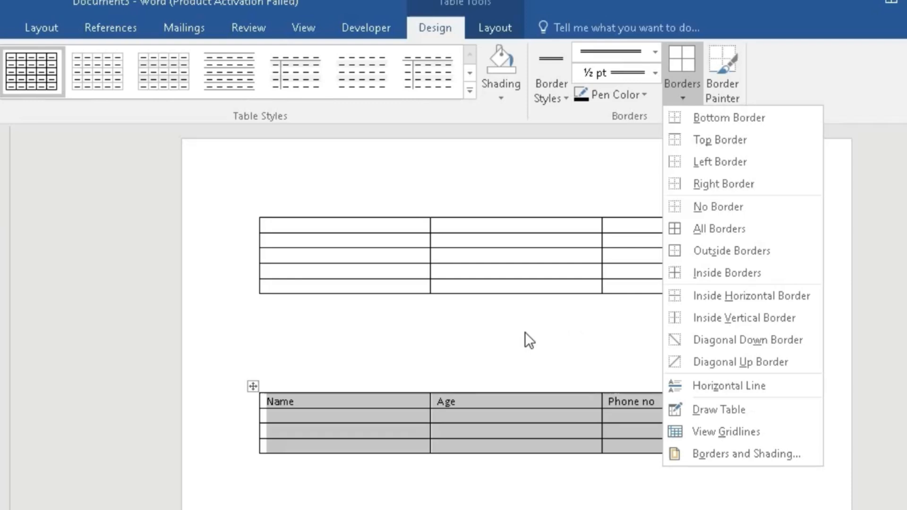
left_click(506, 27)
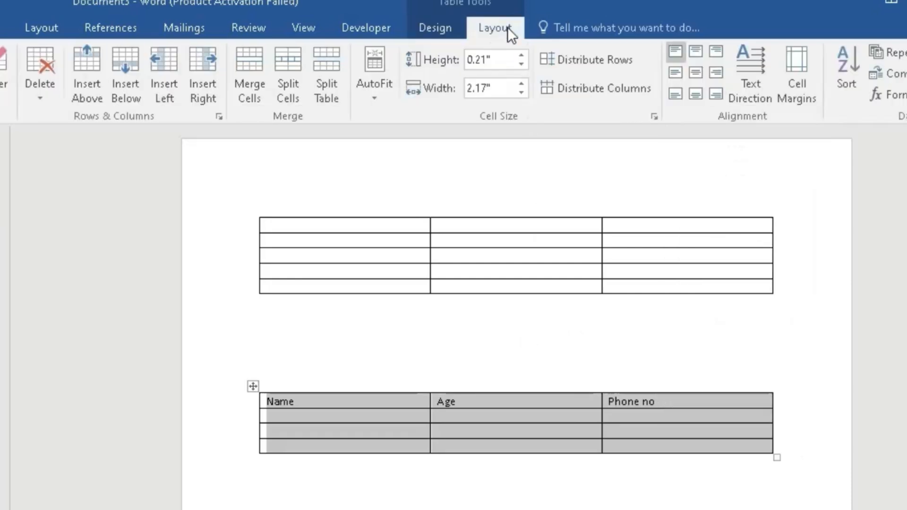
left_click(390, 381)
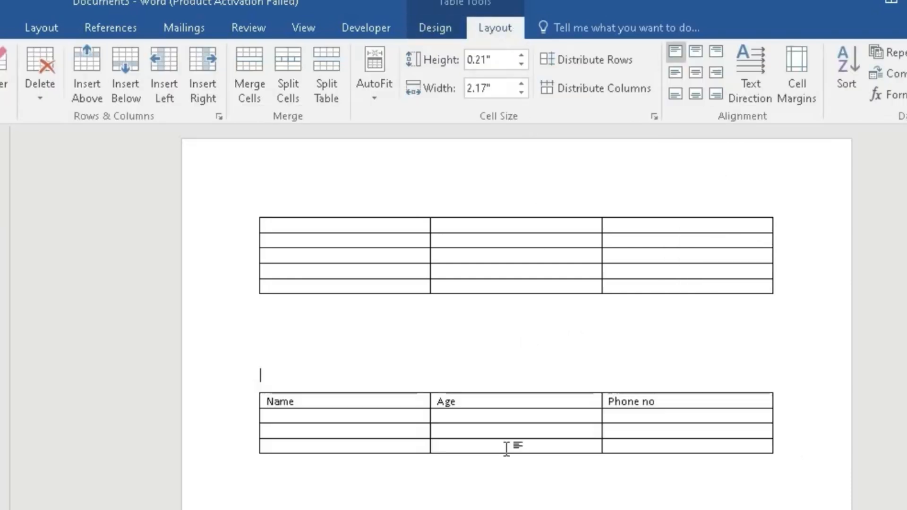
Try inserting a column to the right of the Phone no column, and undo the insertion
left_click(694, 400)
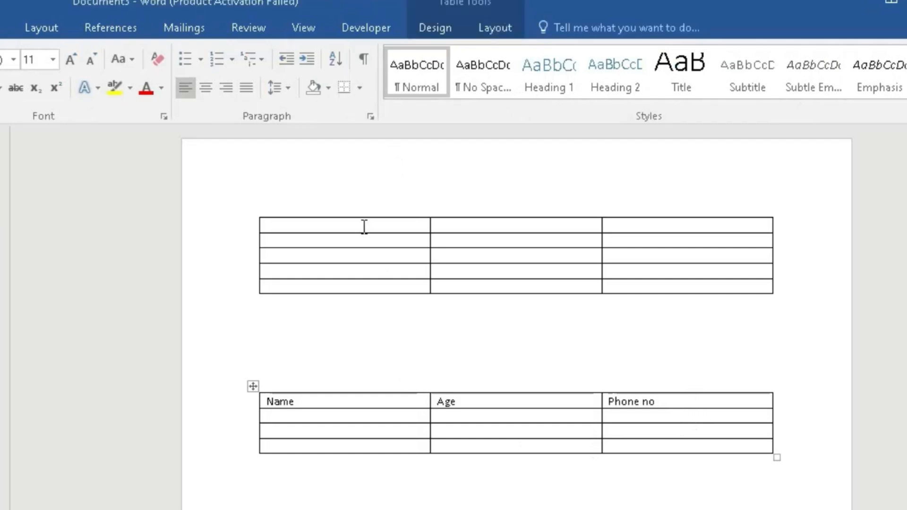
left_click(512, 30)
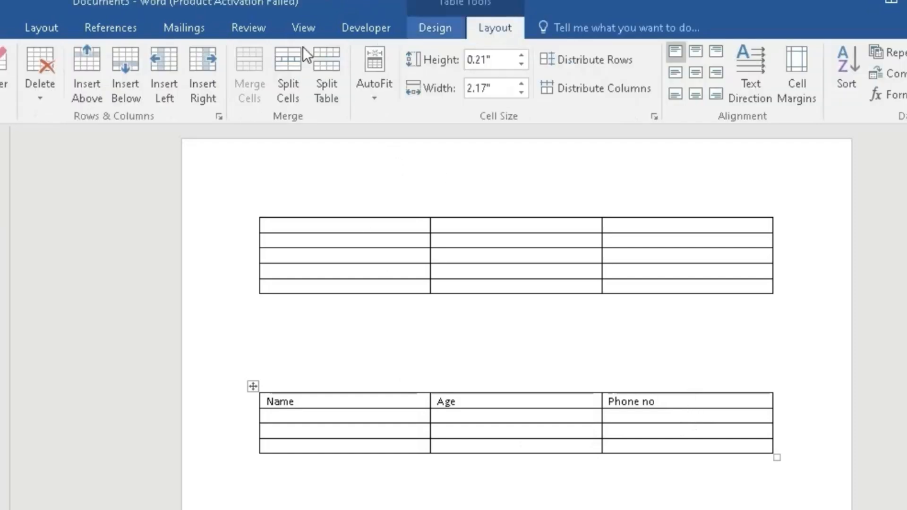
left_click(202, 83)
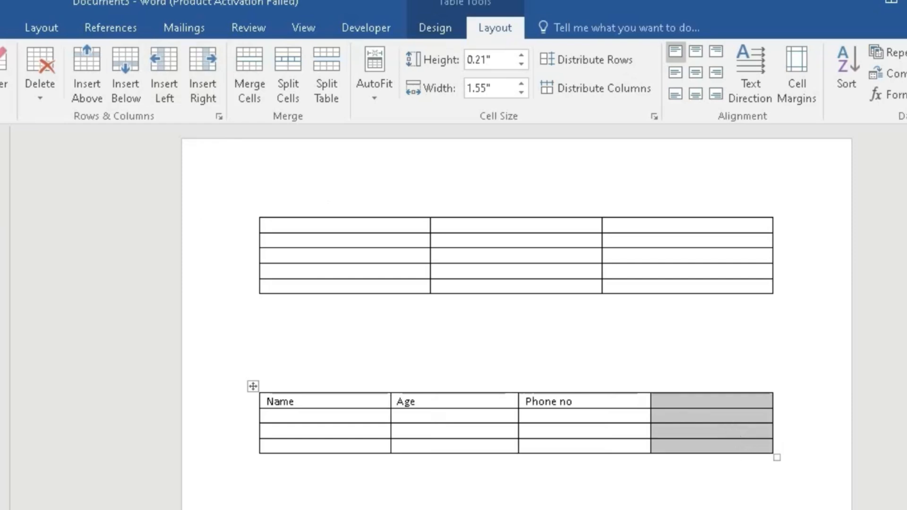
key("ctrl+z")
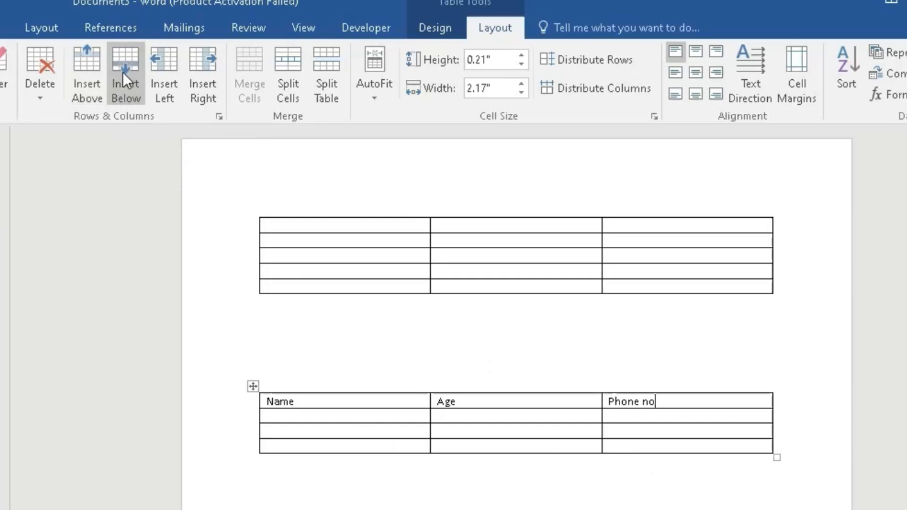
Try inserting a row below and a row above the Name, Age, Phone no header row, undoing each one
left_click(125, 84)
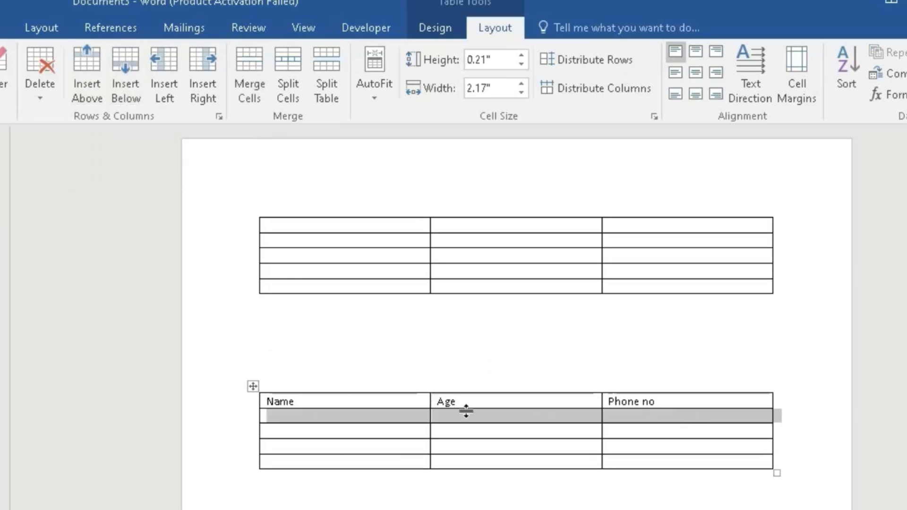
key("ctrl+z")
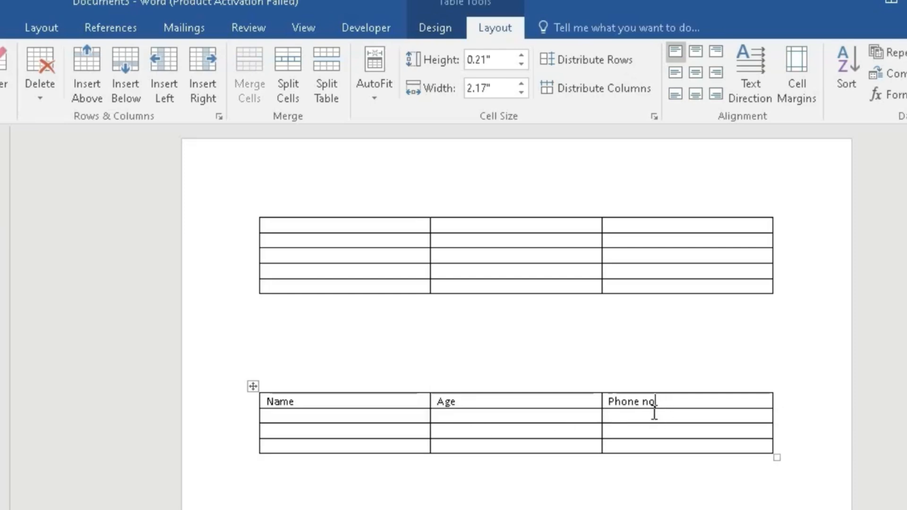
left_click(90, 86)
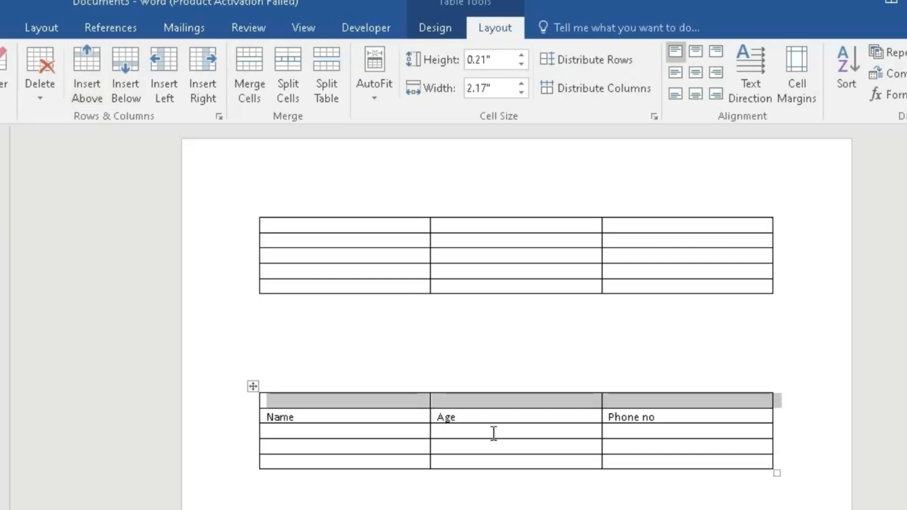
key("ctrl+z")
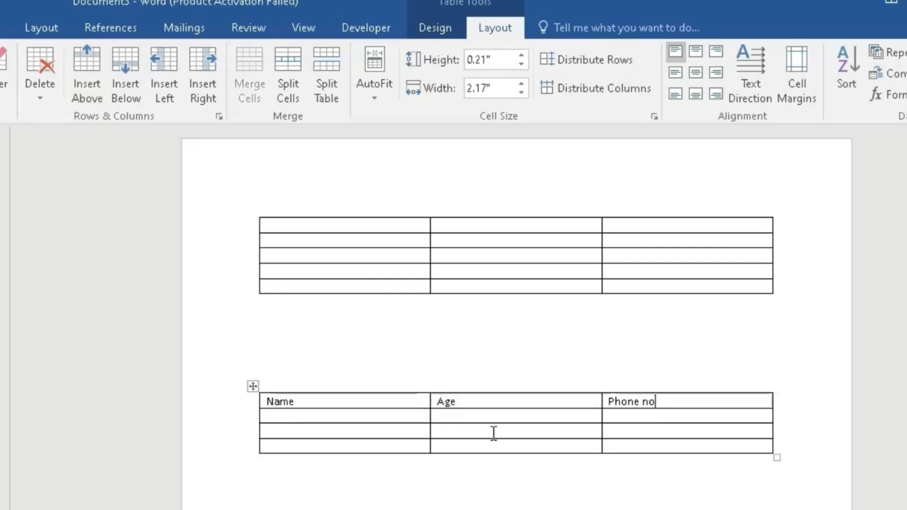
Insert a blank row below the header row and try one above it, undoing only the row above
left_click(137, 86)
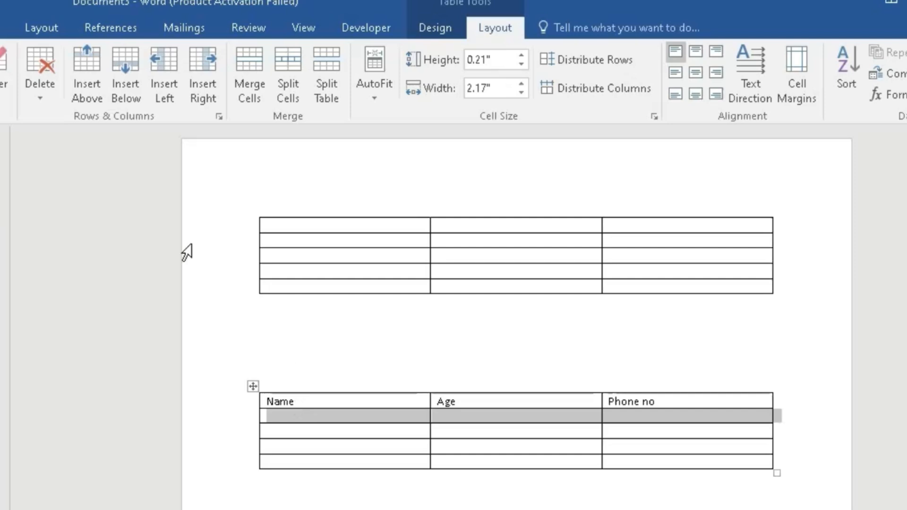
left_click(663, 402)
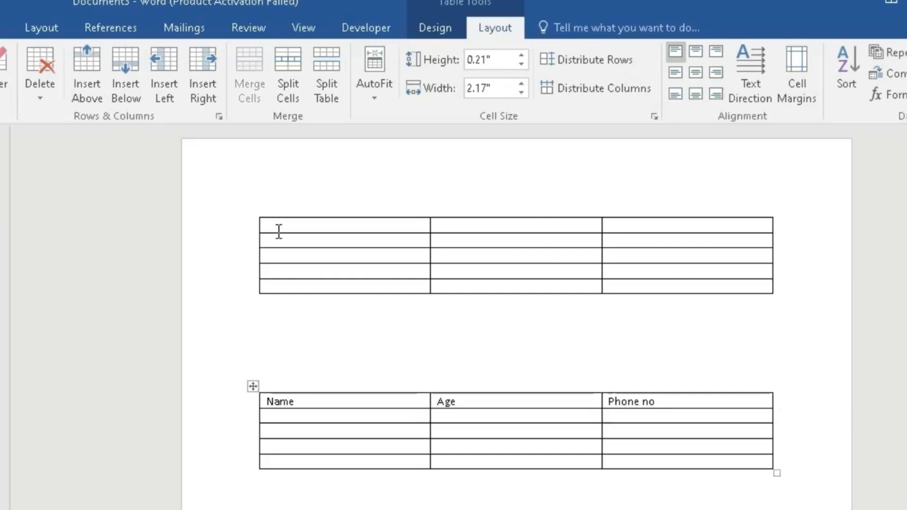
left_click(95, 70)
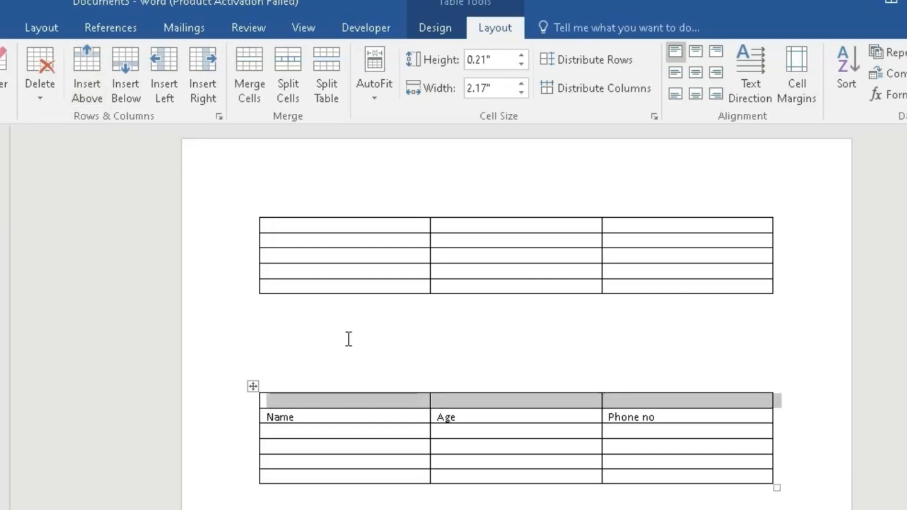
key("ctrl+z")
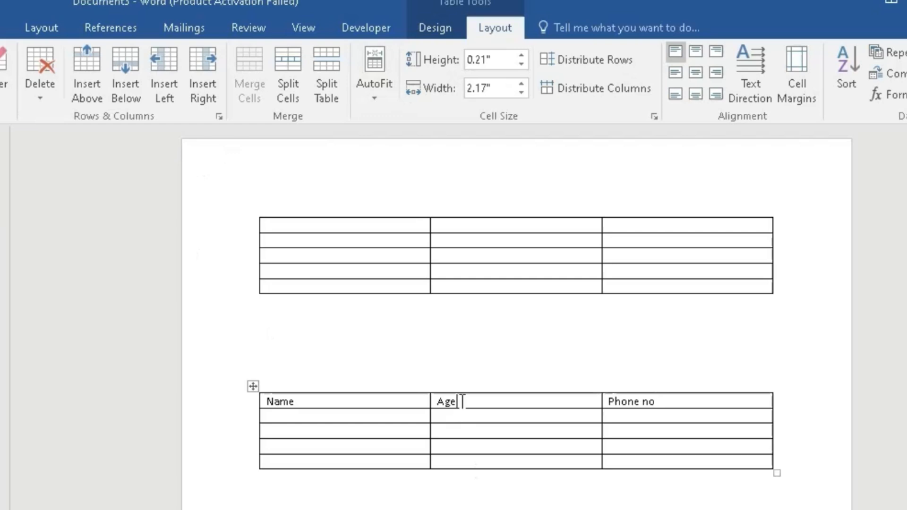
Try inserting a column to the right of Age, to the right of Phone no and to the left of Phone no, undoing each
left_click(204, 79)
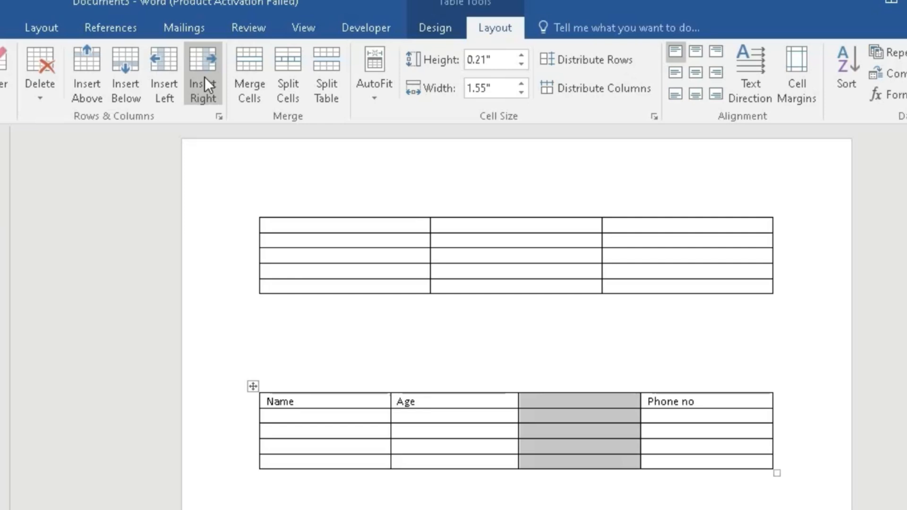
key("ctrl+z")
left_click(668, 400)
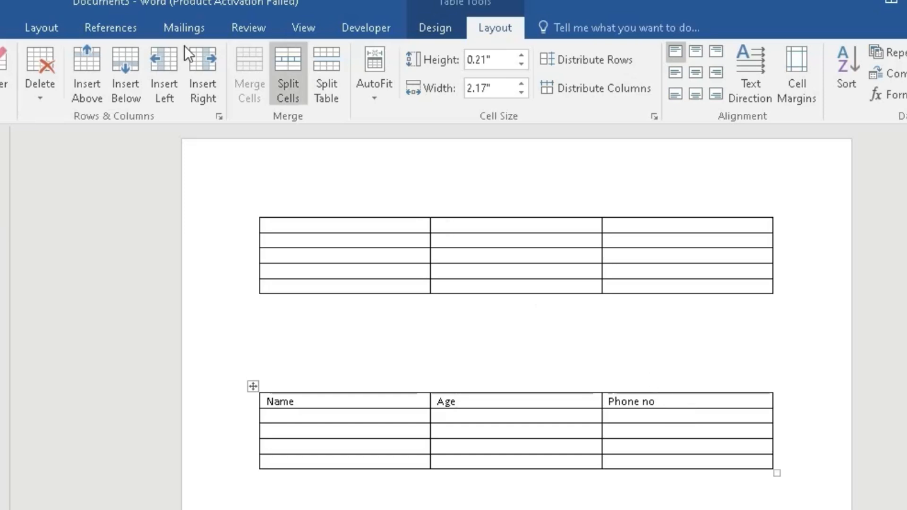
left_click(203, 78)
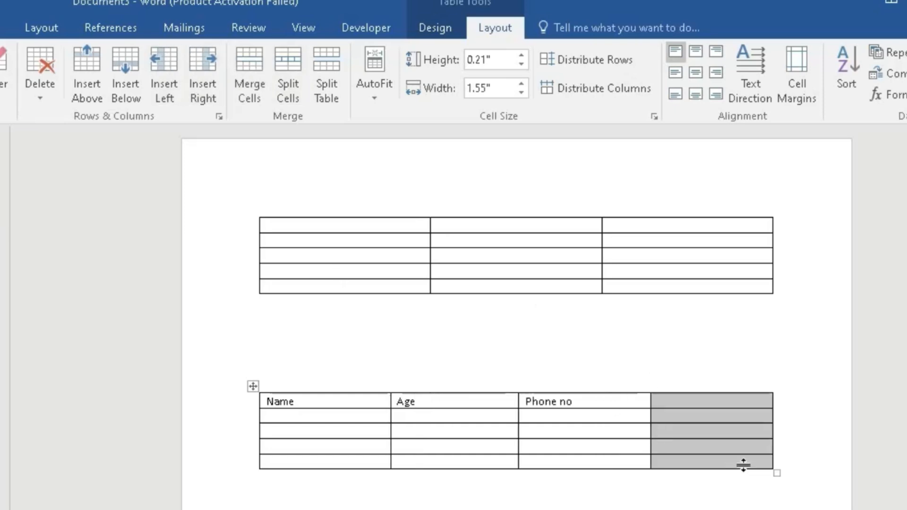
key("ctrl+z")
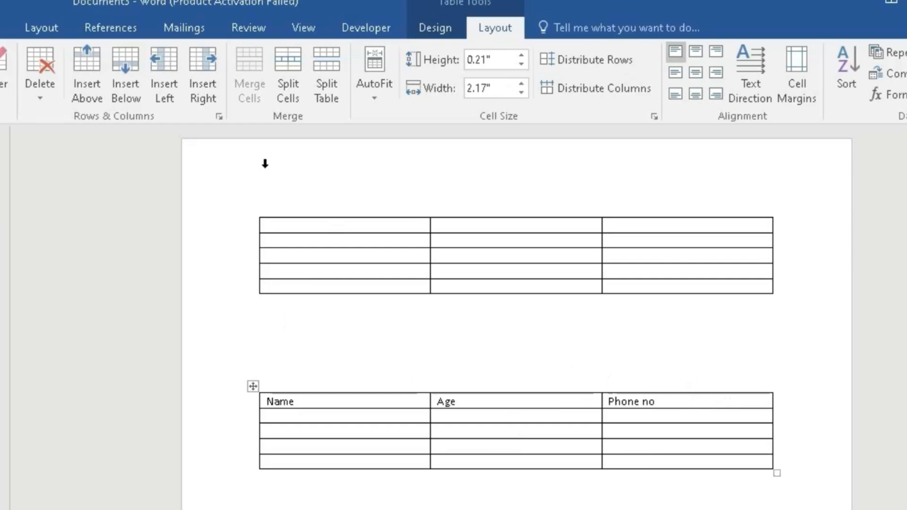
left_click(174, 78)
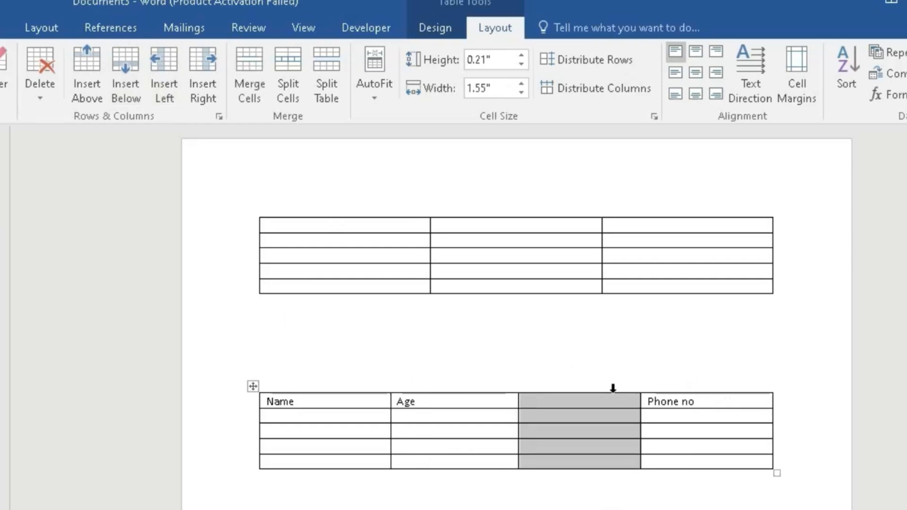
key("ctrl+z")
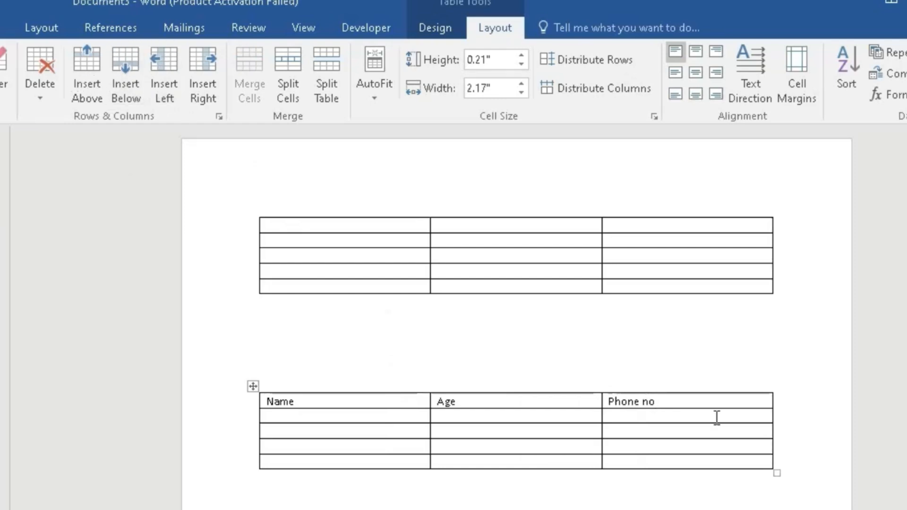
Try deleting the Phone no column from the lower table, and undo the deletion
left_click(42, 70)
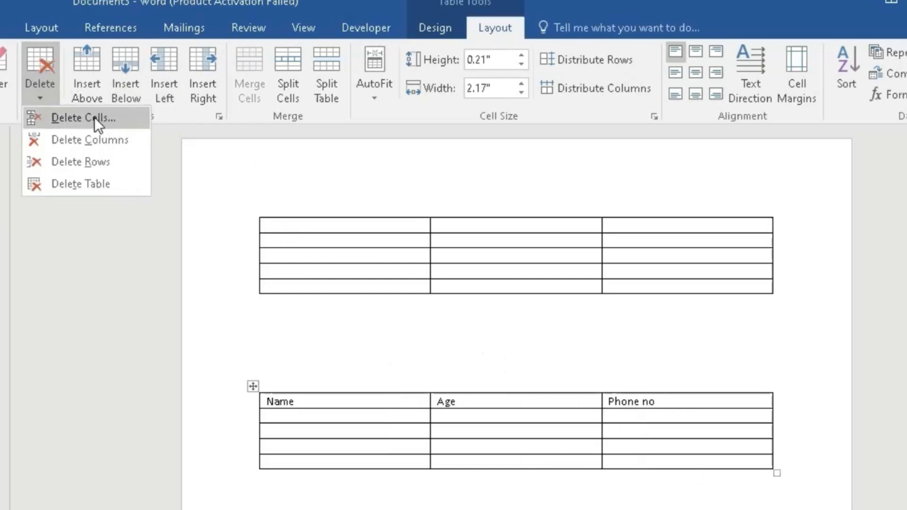
left_click(119, 142)
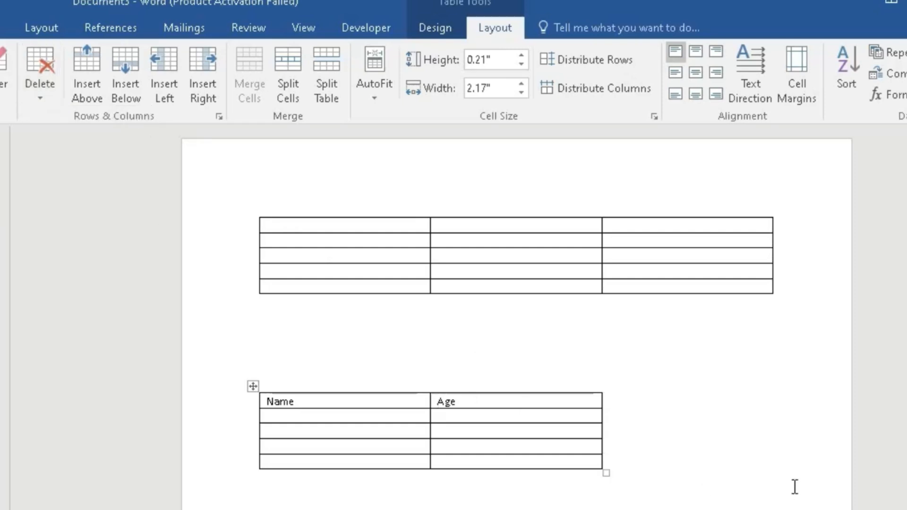
key("ctrl+z")
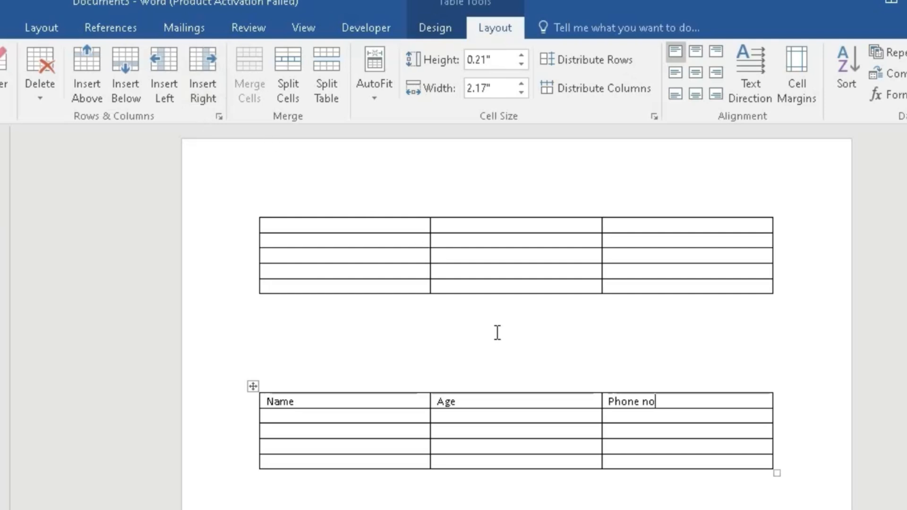
Try splitting the Age column's cell in the third table row into 2 columns and 1 row, and undo the split
left_click(478, 430)
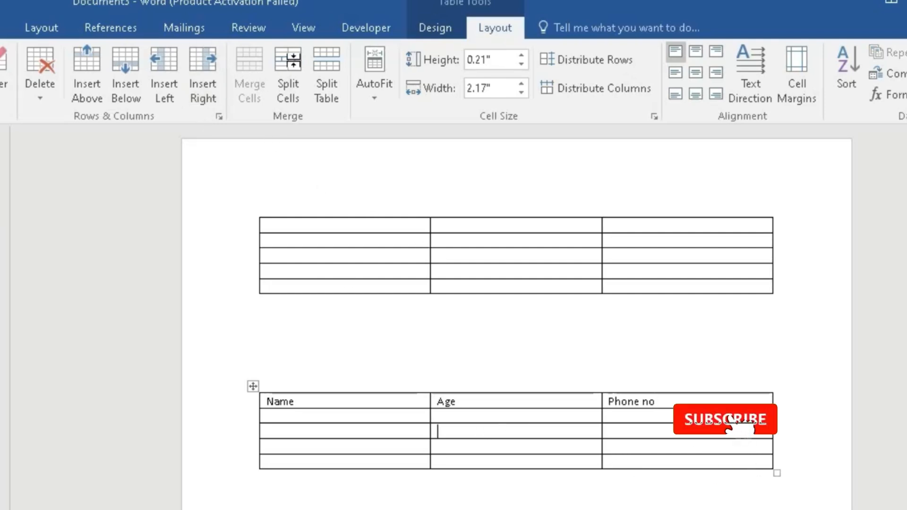
left_click(293, 57)
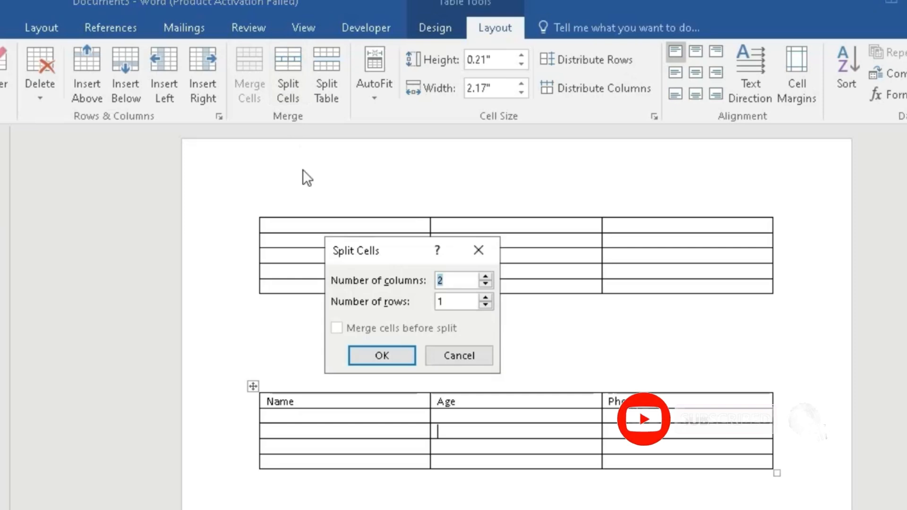
left_click(388, 355)
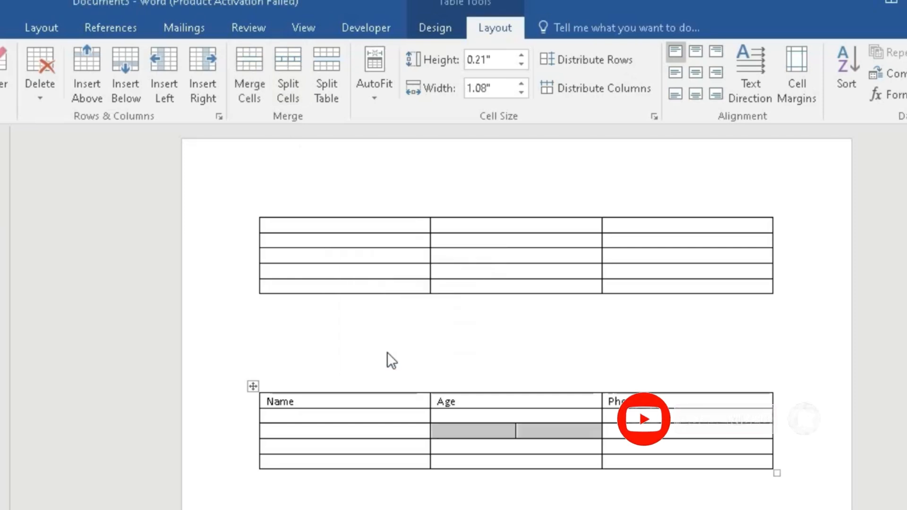
left_click(567, 491)
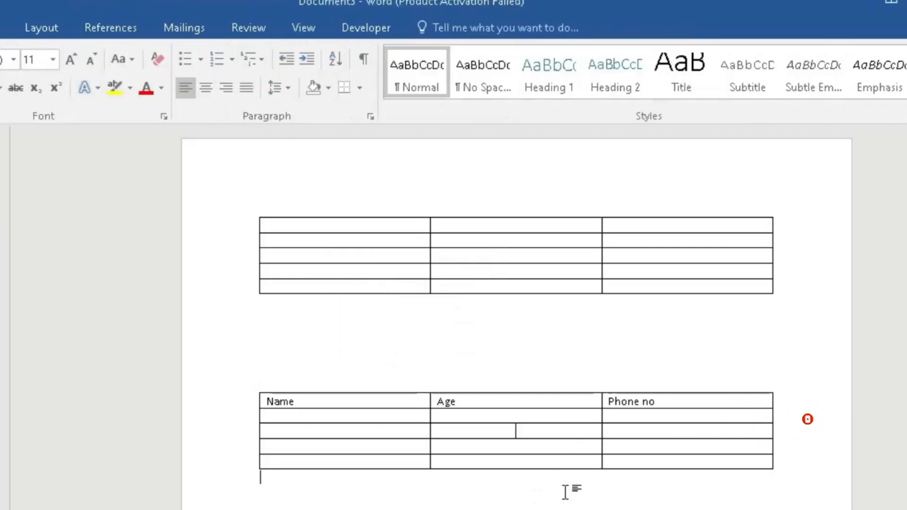
left_click(502, 430)
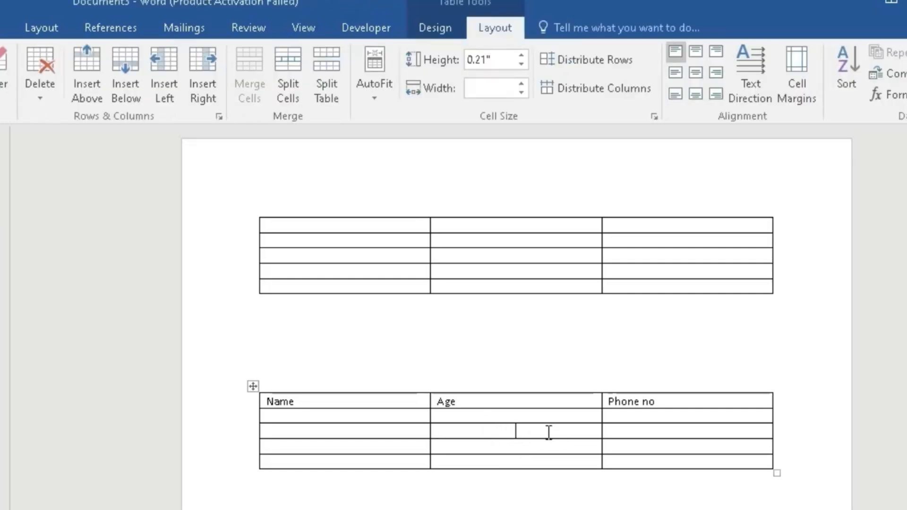
key("ctrl+z")
Try splitting the lower table into two at its third row, and undo the table split
left_click(329, 70)
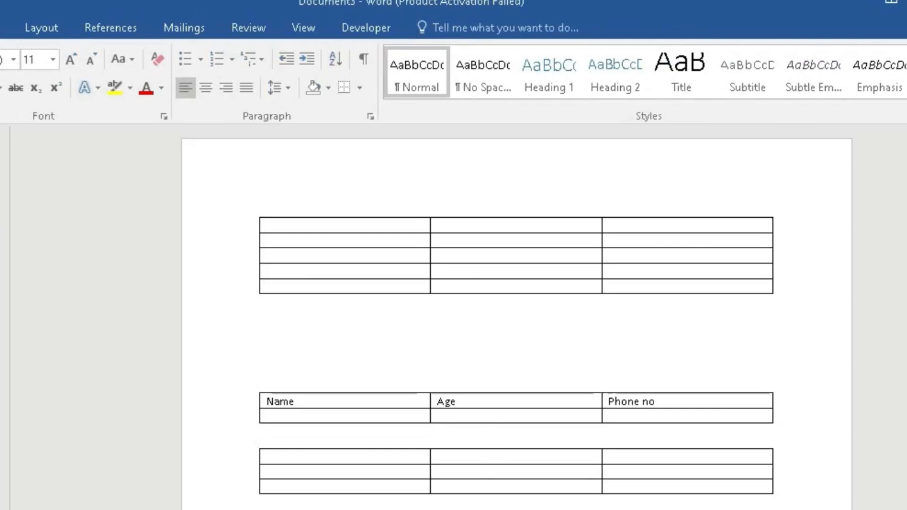
key("ctrl+z")
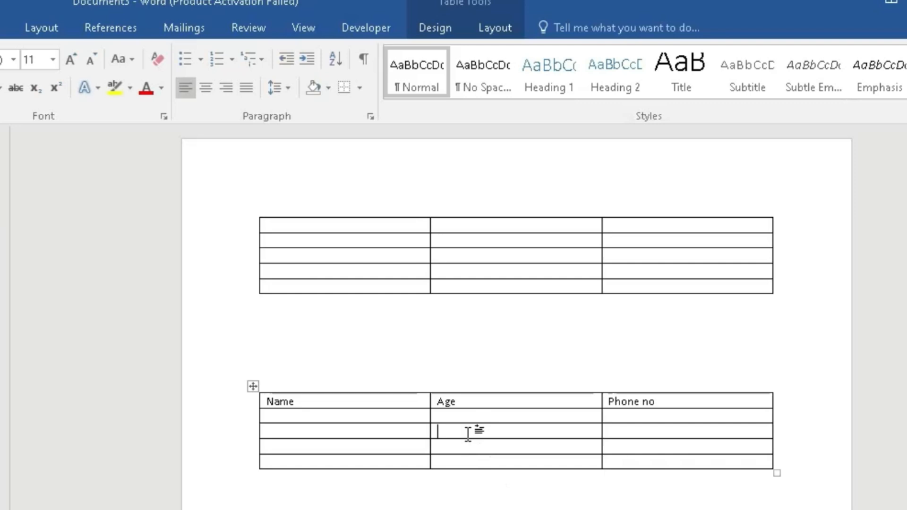
Apply AutoFit Contents to the Name, Age, Phone no table
left_click(502, 31)
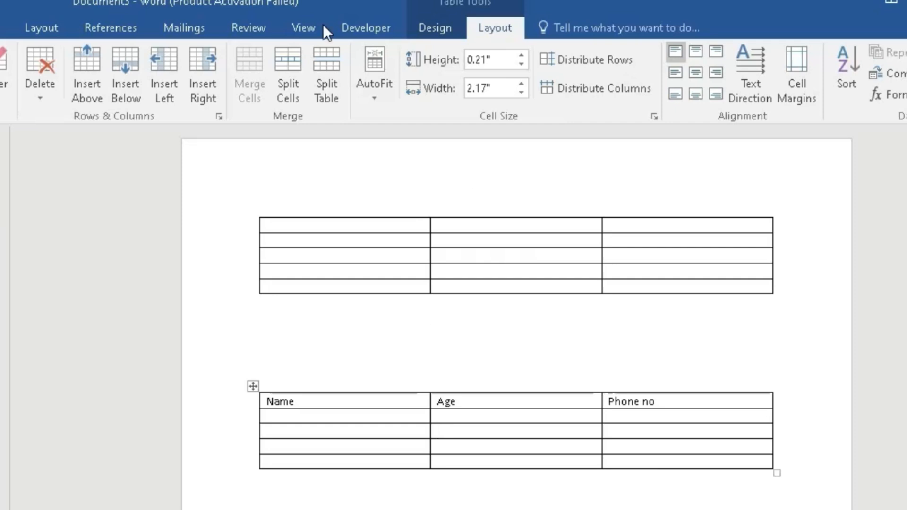
left_click(379, 66)
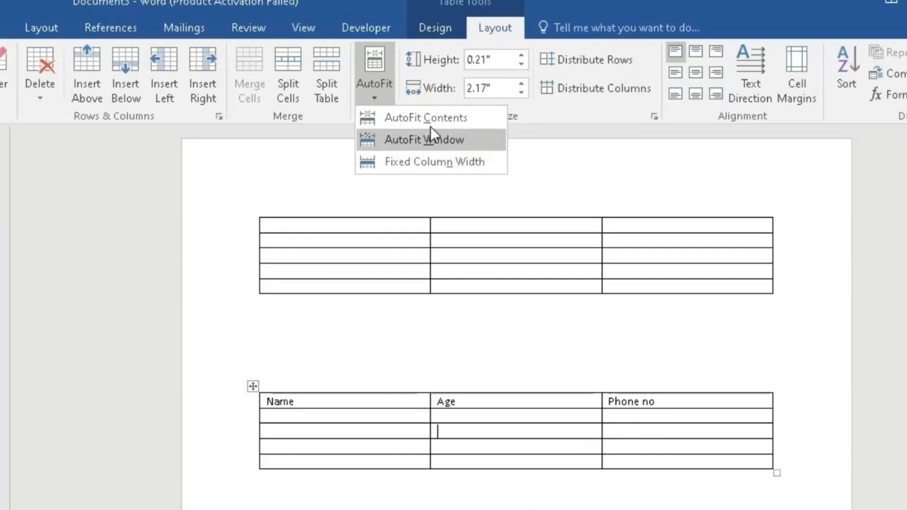
left_click(447, 117)
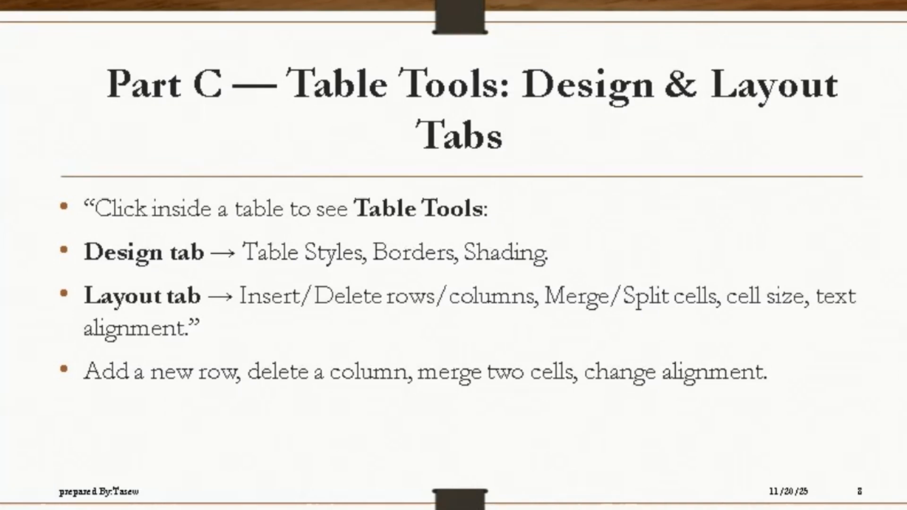
Advance the slideshow through Borders & Shading to the AutoFit & Sorting slide, and return to the Word document
key("Right")
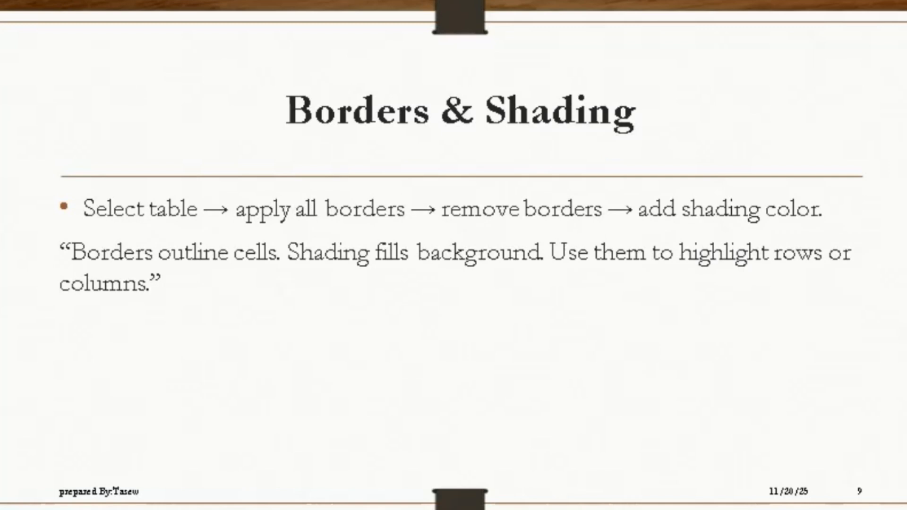
key("Right")
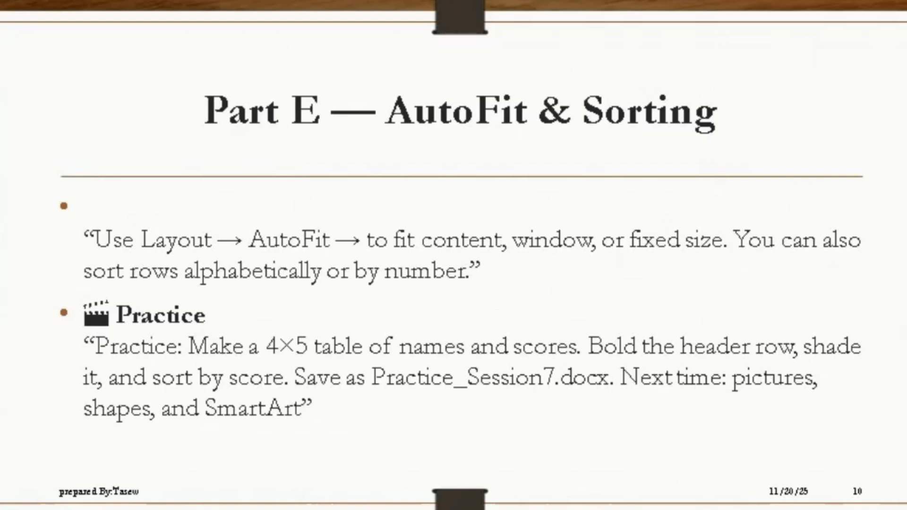
mouse_move(156, 509)
left_click(158, 489)
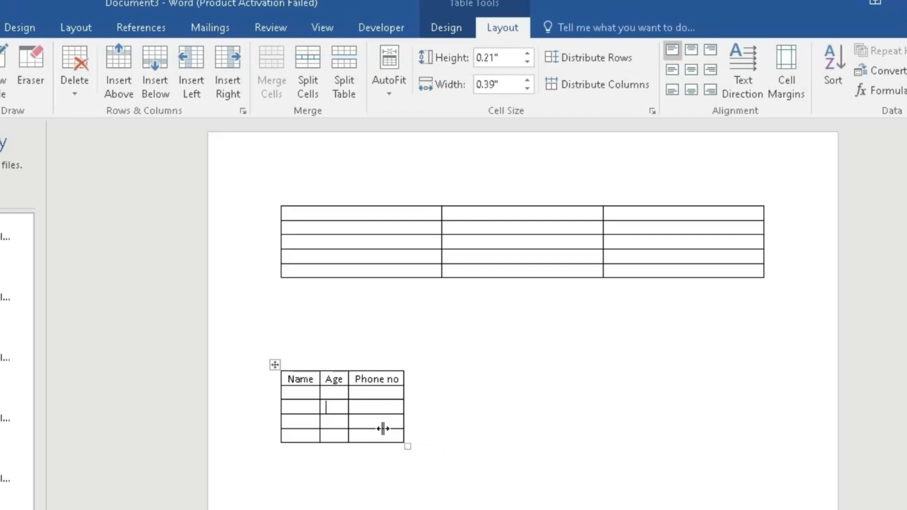
Undo the AutoFit Contents change on the lower table
left_click(309, 393)
key("ctrl+z")
Enter a person's name and the age 23 in the first row below the header
left_click(342, 391)
type("Alem")
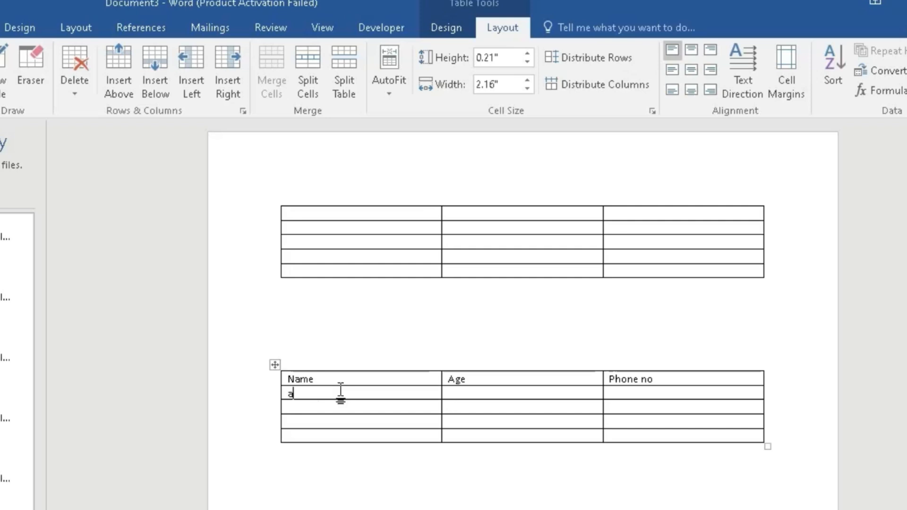
key("Tab")
type("23")
Replace the Phone no heading with Mark and enter 87 in the cell beneath it
left_click(614, 372)
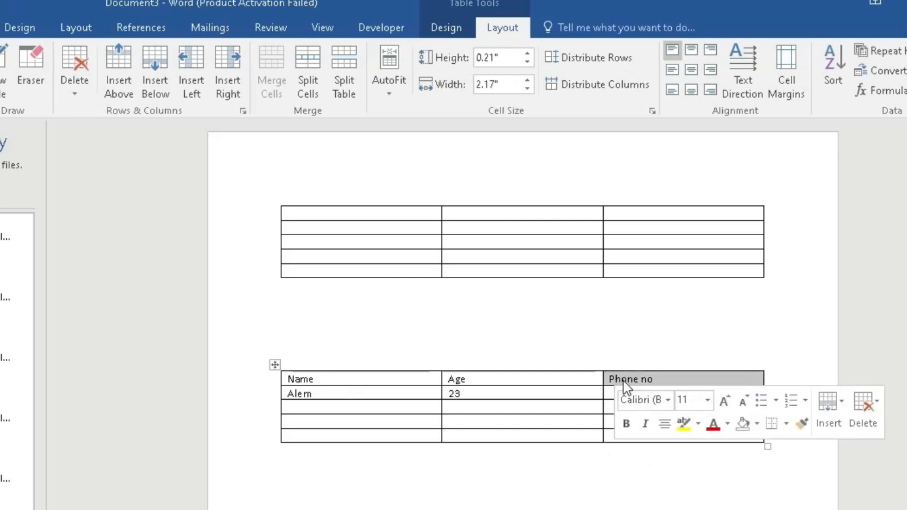
type("M")
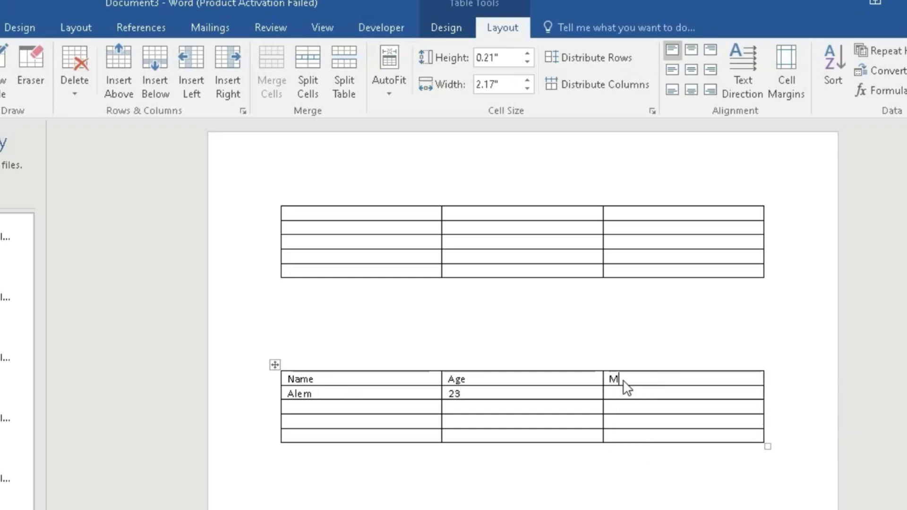
type("ark")
left_click(631, 393)
Fill the second data row with a short name, age 27 and mark 89
left_click(344, 408)
type("ty")
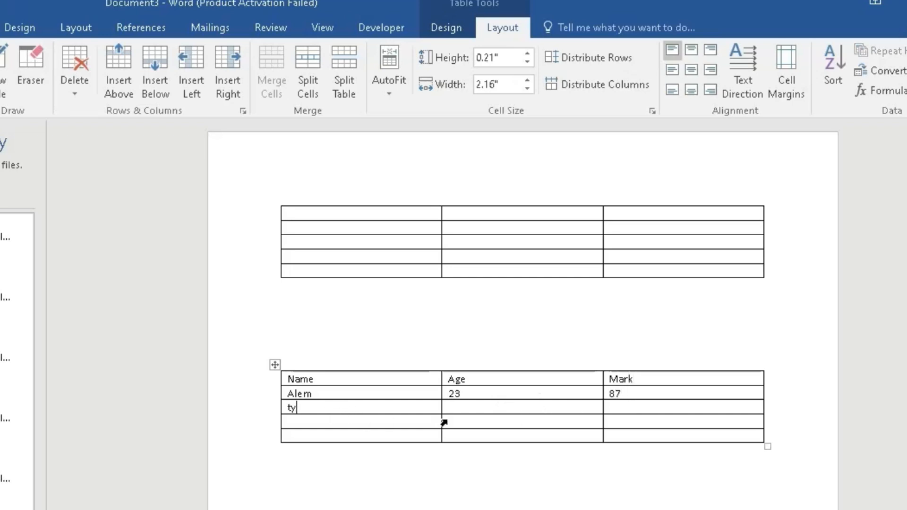
left_click(463, 407)
type("54")
left_click(457, 402)
double_click(455, 407)
type("27")
left_click(631, 409)
type("89")
Fill the third data row with a short name, age 36 and mark 80
left_click(347, 422)
type("gut")
left_click(461, 421)
type("36")
left_click(631, 421)
type("80")
type("rut")
Fill the last data row with a short name, age 25 and mark 98, and leave the table
left_click(490, 434)
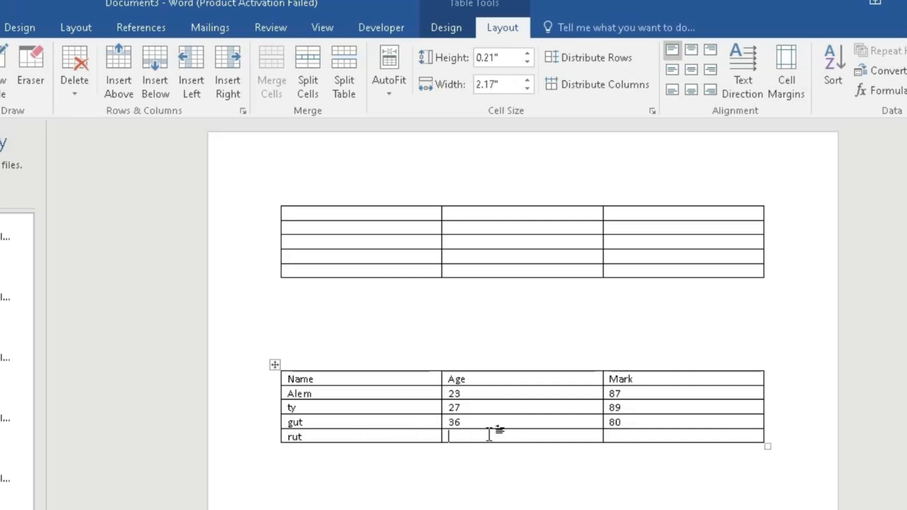
type("25")
type("98")
left_click(610, 471)
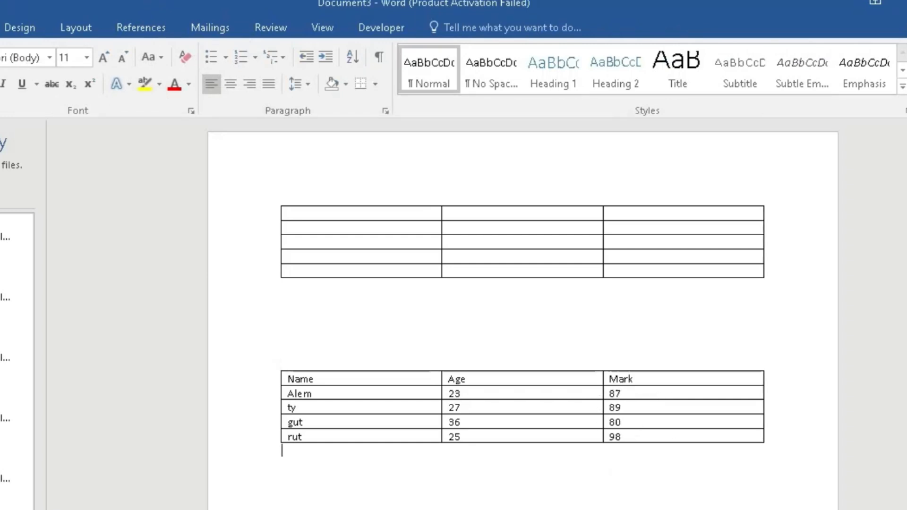
Switch to PowerPoint to check the practice instructions on the AutoFit & Sorting slide, and return to Document3 in Word
left_click(591, 501)
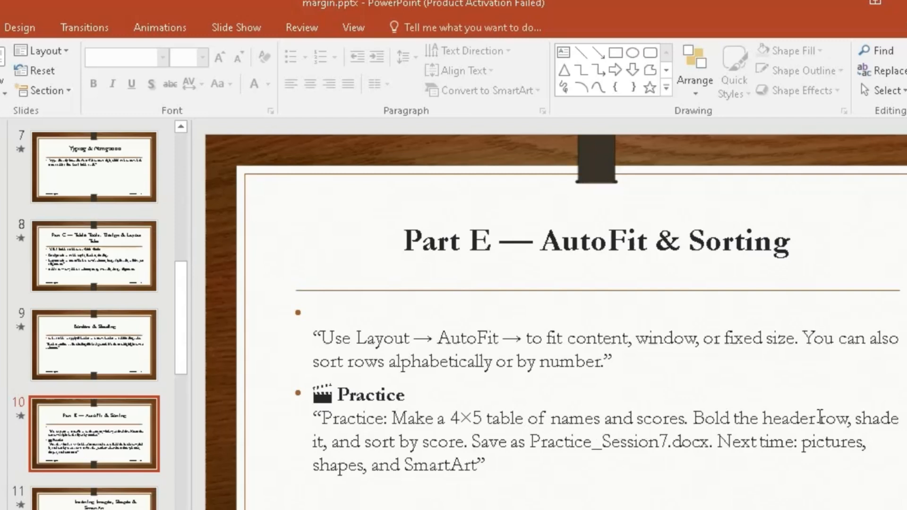
left_click(94, 506)
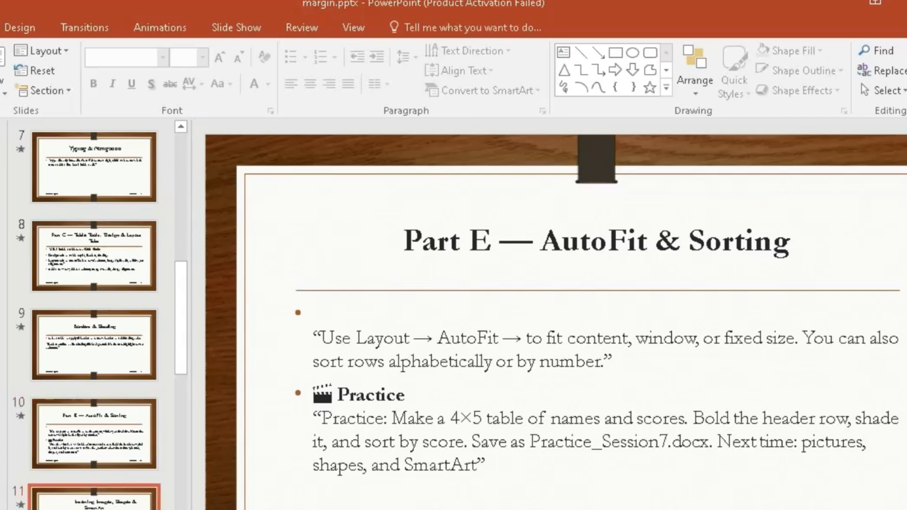
left_click(106, 437)
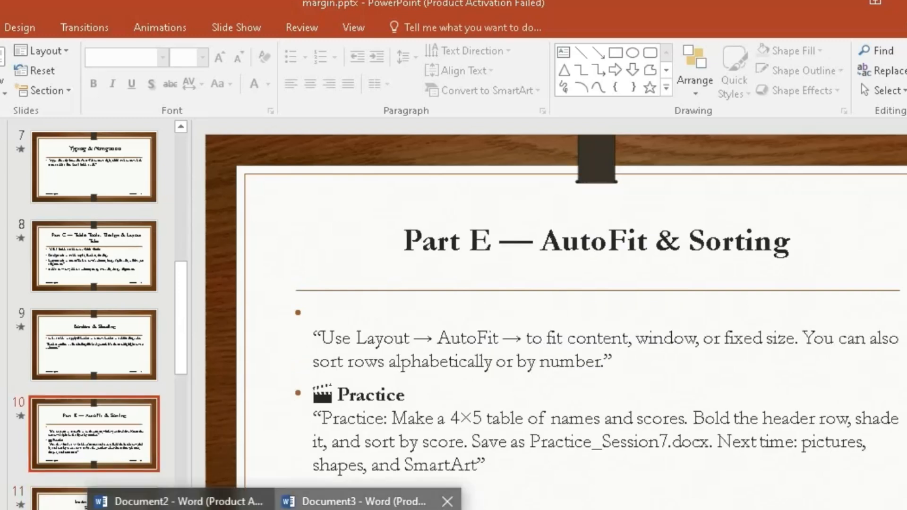
left_click(368, 499)
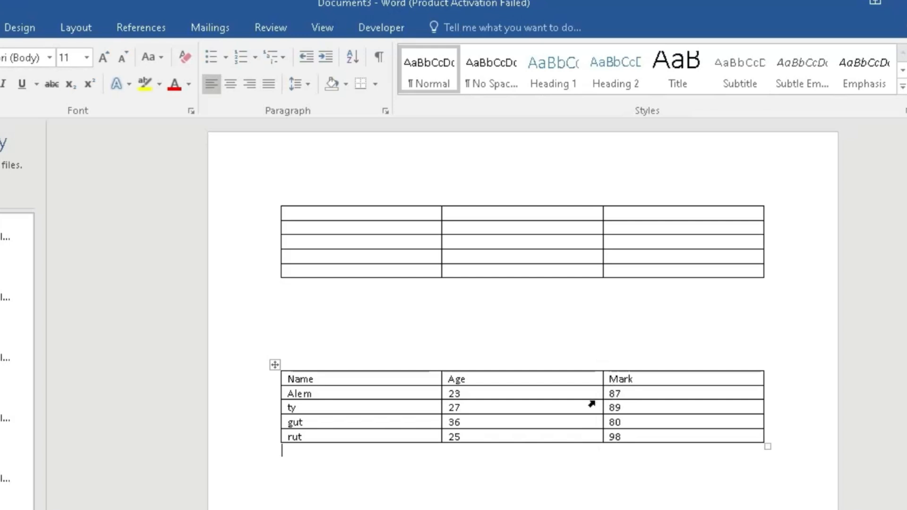
Sort the whole lower table by Mark as numbers in ascending order, treating the first row as a header
left_click_drag(370, 376, 642, 434)
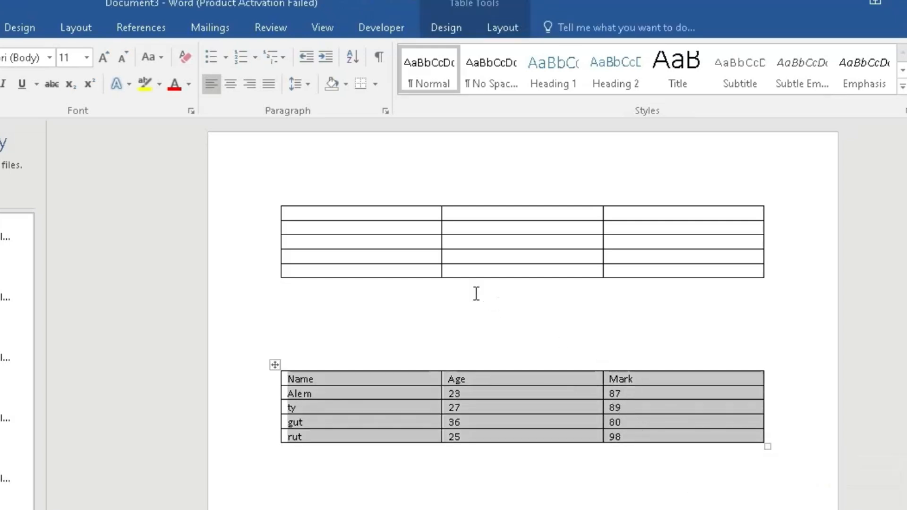
left_click(504, 24)
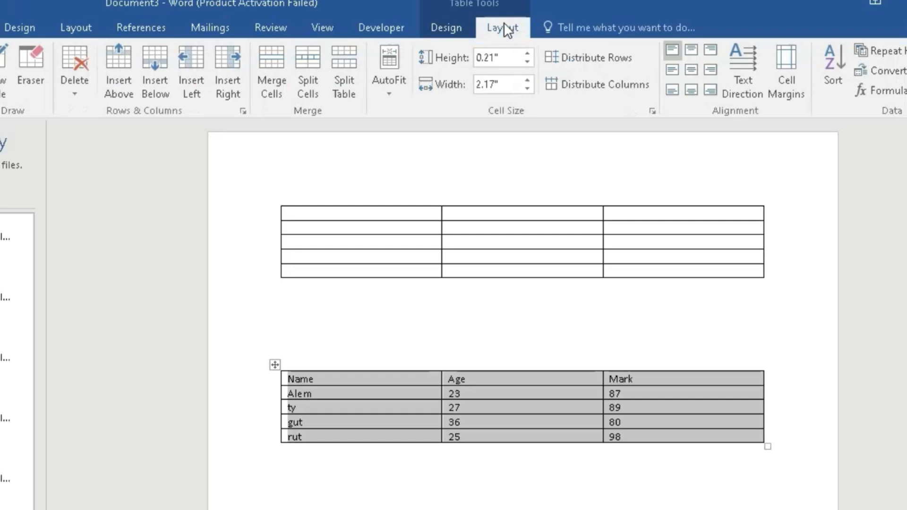
left_click(830, 71)
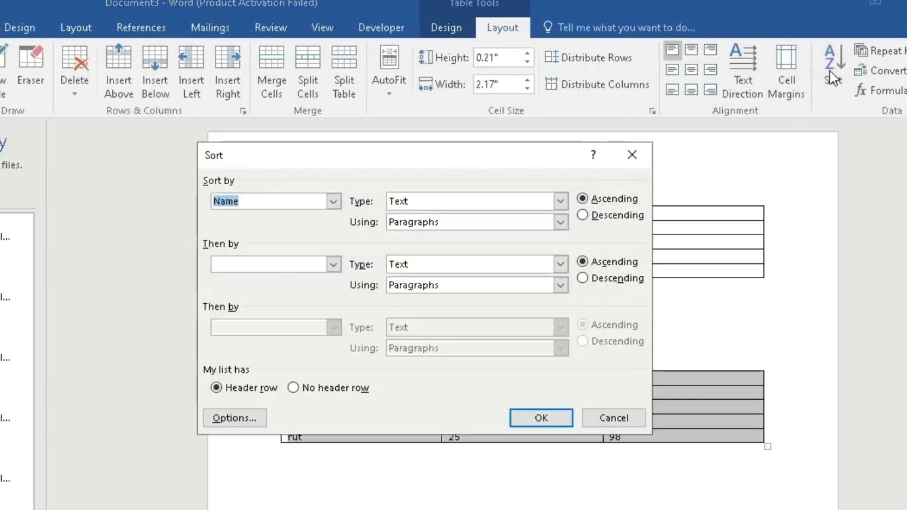
left_click(333, 203)
left_click(294, 244)
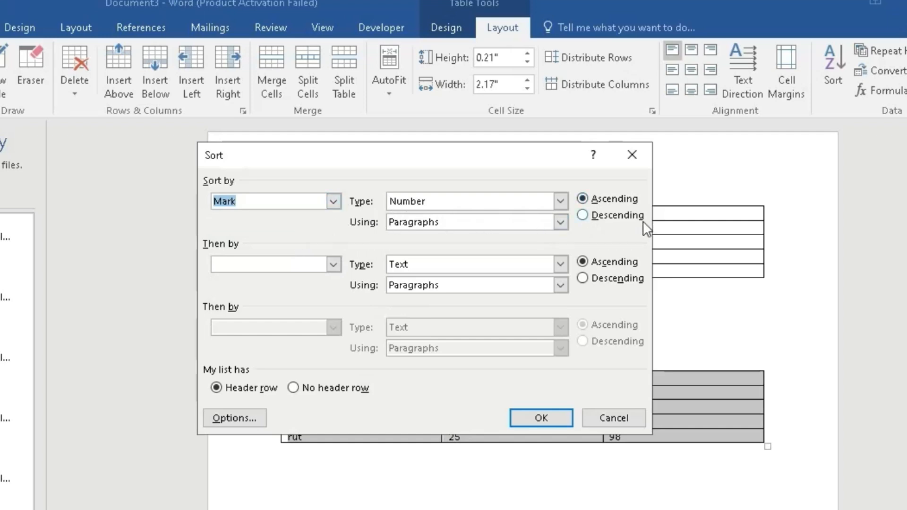
left_click(552, 421)
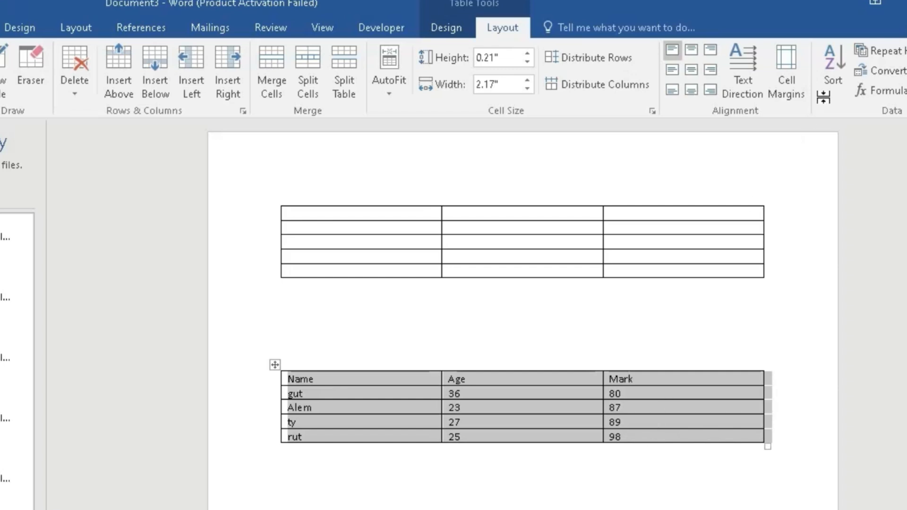
Re-sort the lower table by Mark in descending order and deselect it
left_click(836, 72)
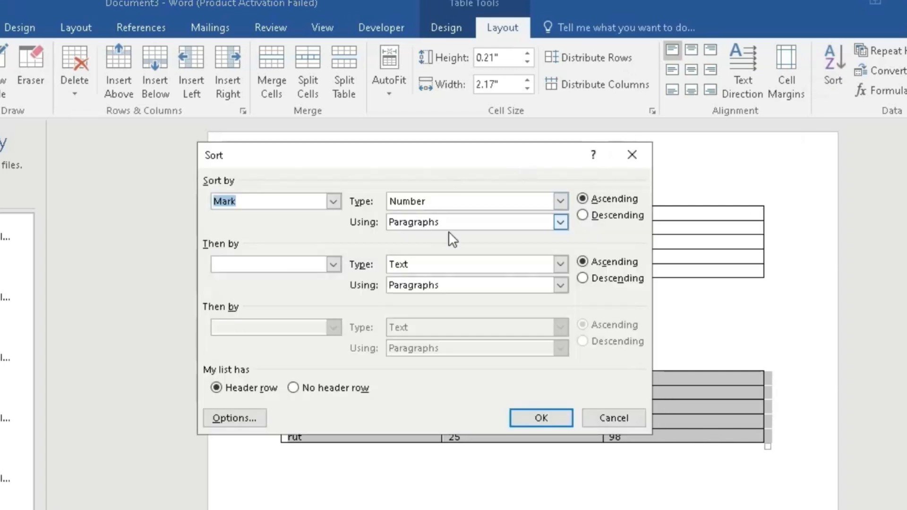
left_click(584, 215)
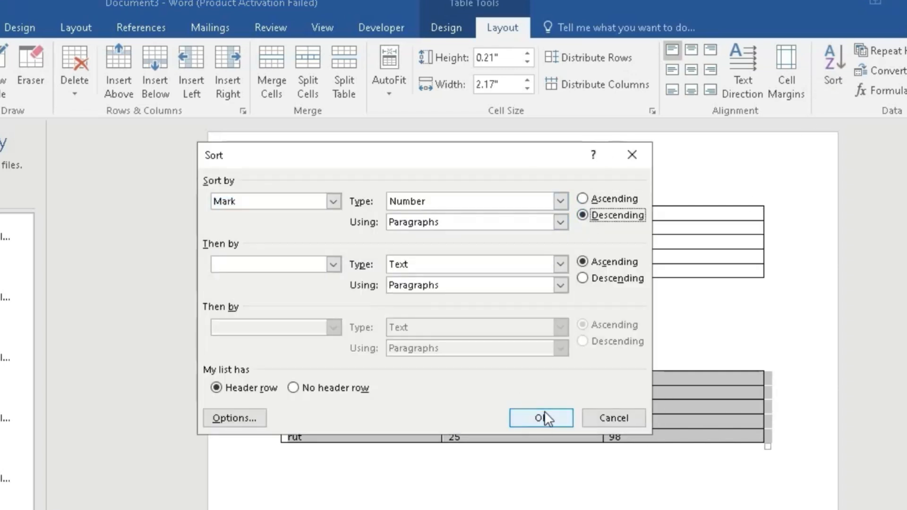
left_click(543, 414)
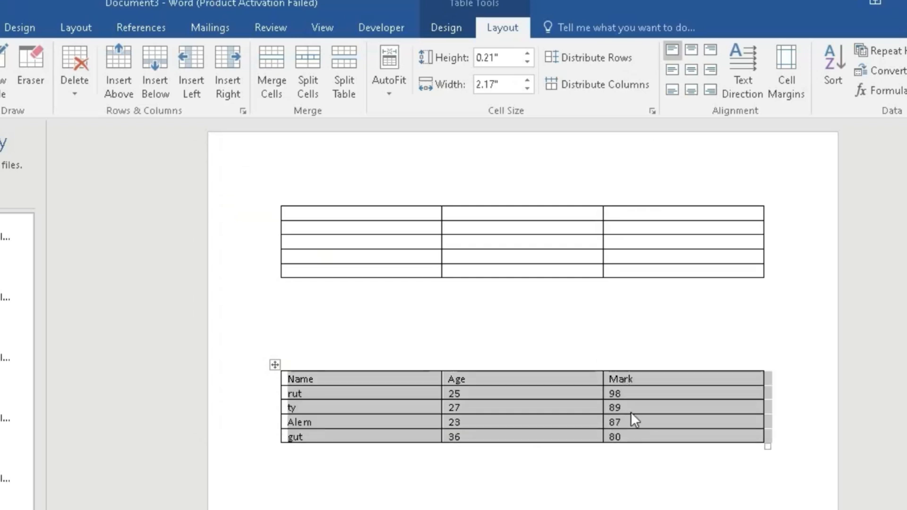
left_click(637, 392)
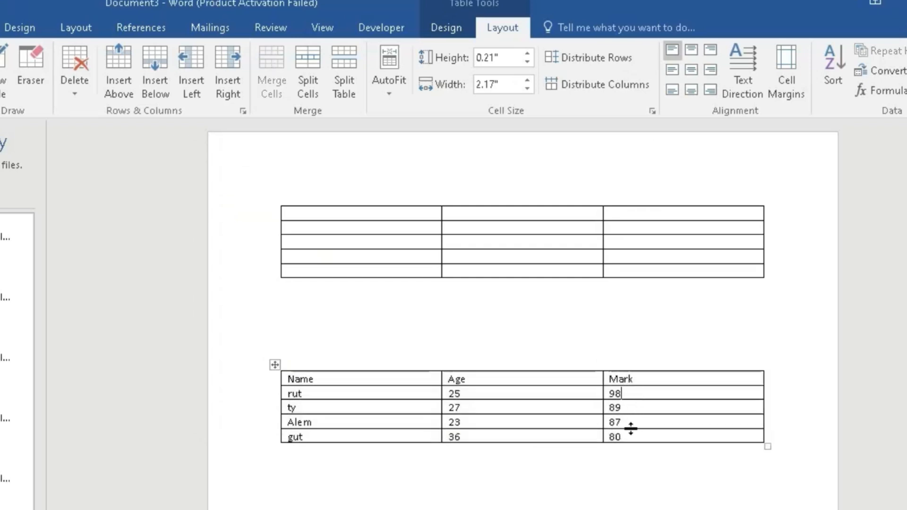